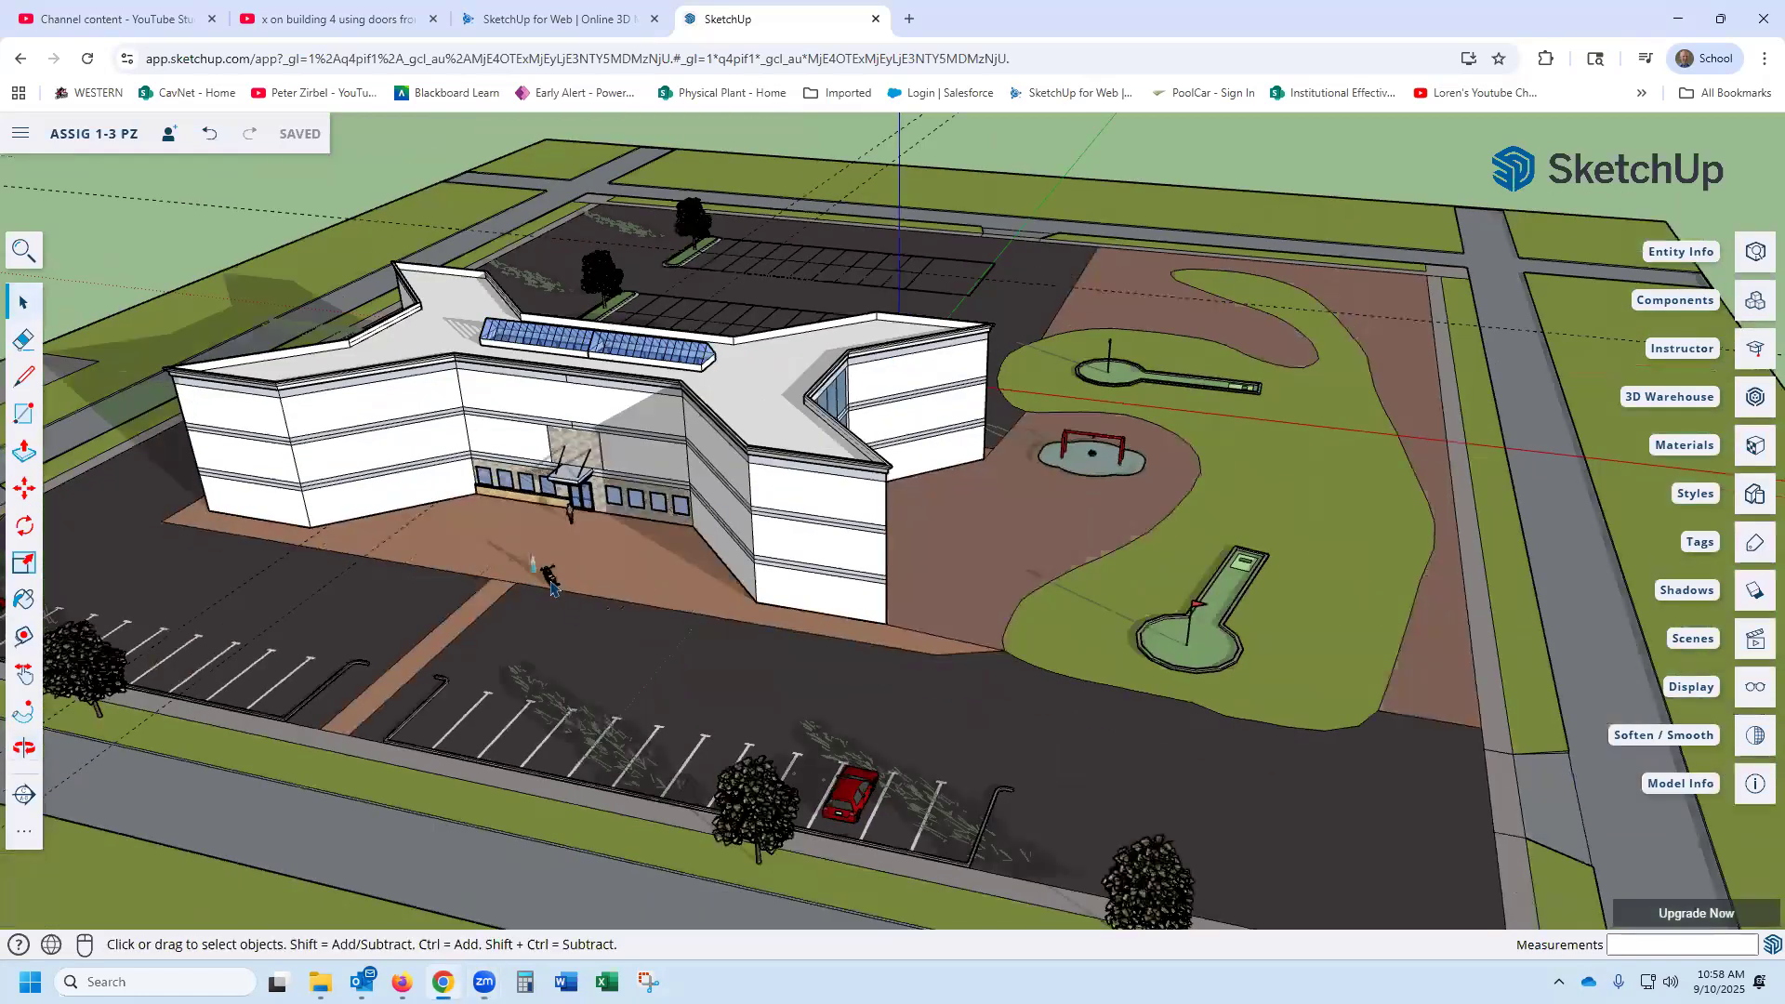
- Examine the two female figures and the motorcycle on the brick entrance plaza up close and from several angles
{"action": "scroll", "coordinate": [517, 567], "scroll_direction": "up", "scroll_amount": 5}
{"action": "scroll", "coordinate": [518, 567], "scroll_direction": "up", "scroll_amount": 3}
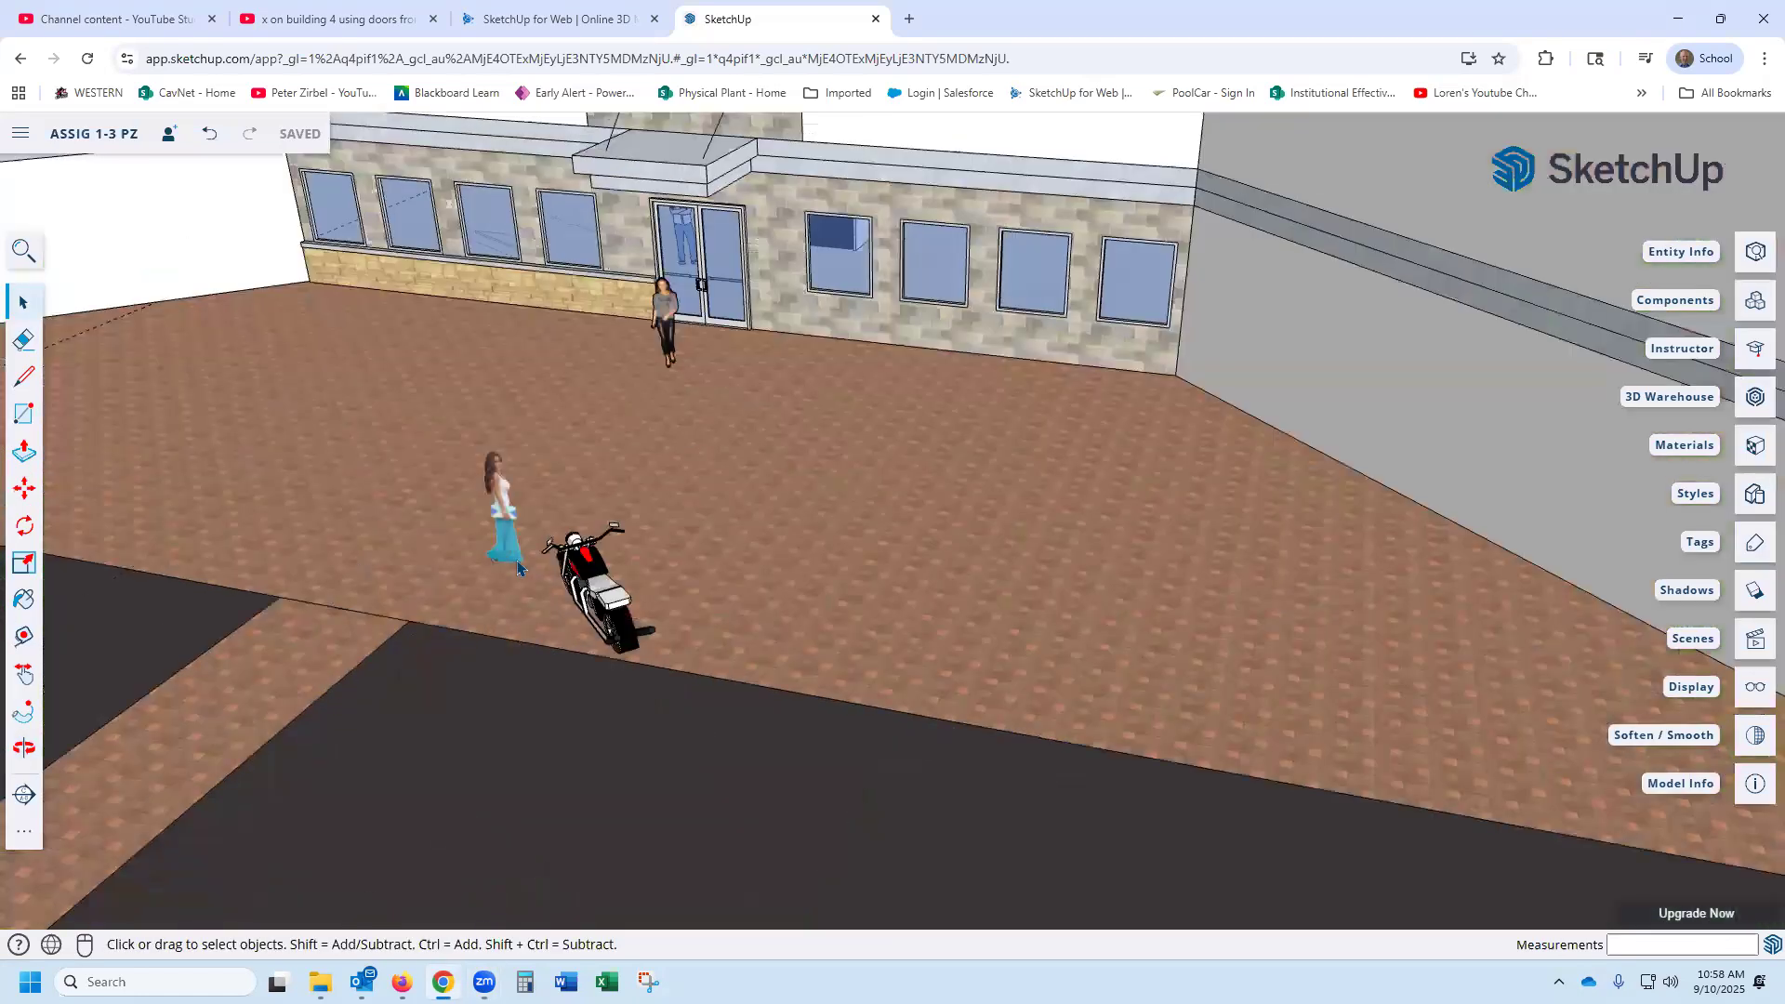
{"action": "scroll", "coordinate": [518, 567], "scroll_direction": "down", "scroll_amount": 10}
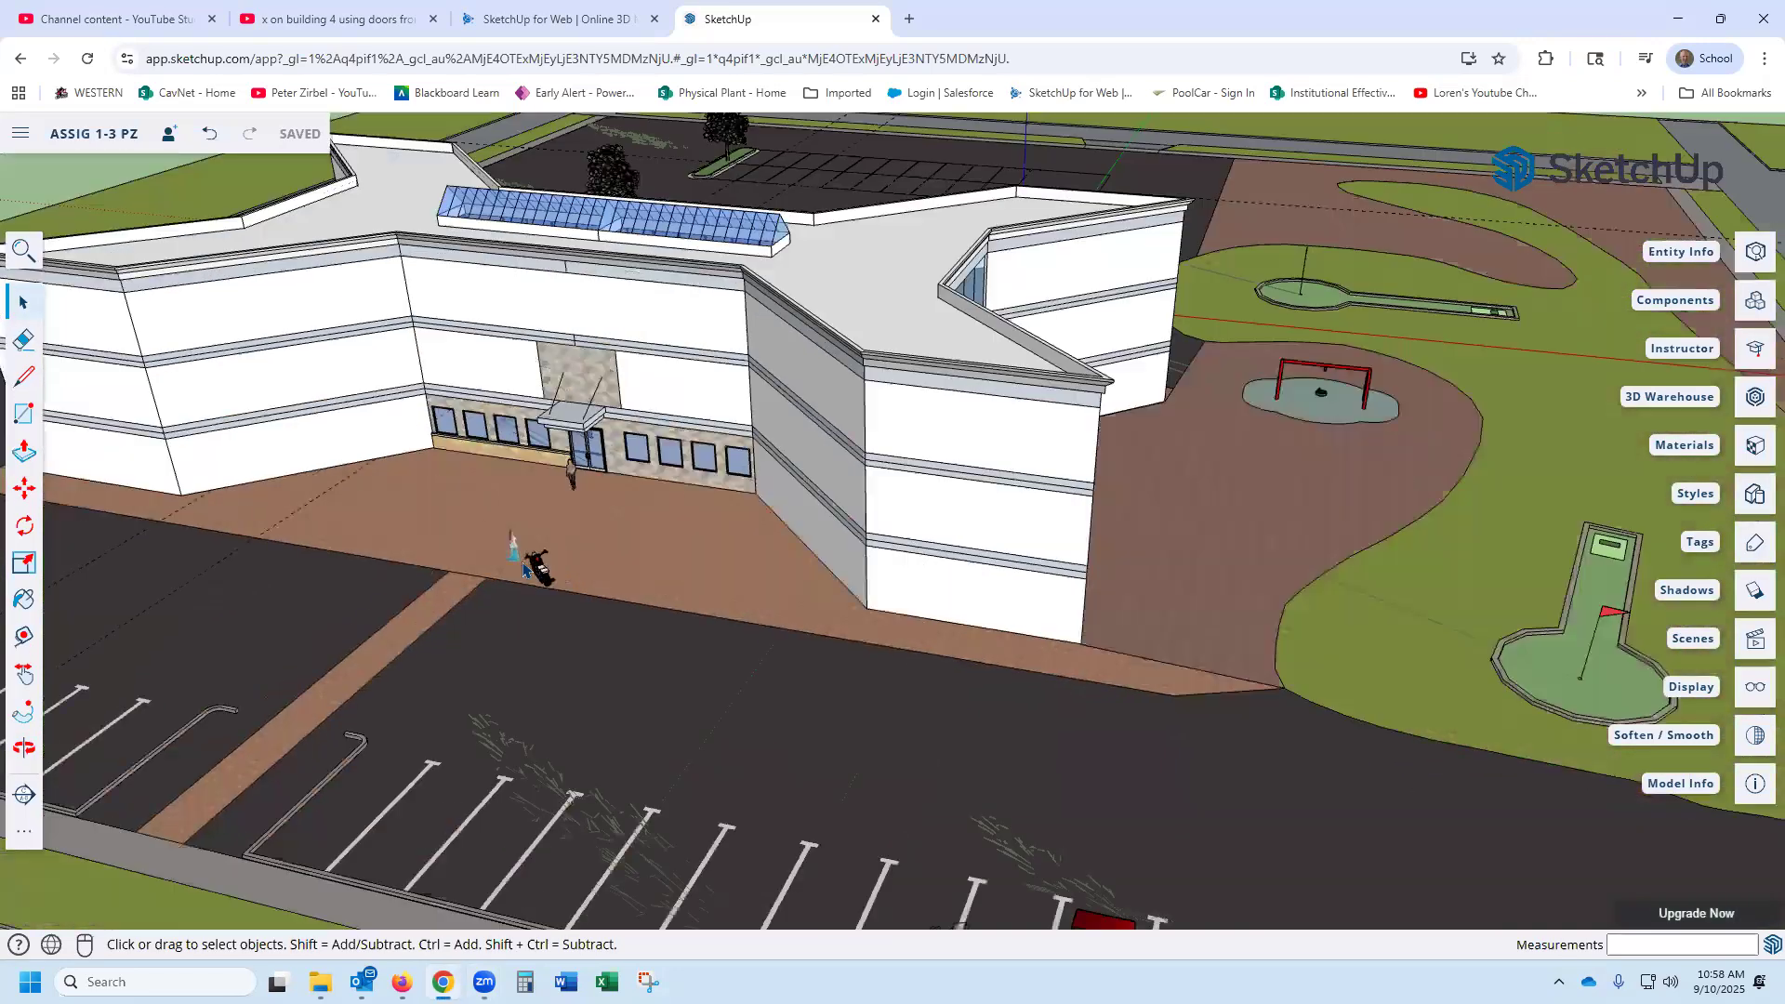
{"action": "scroll", "coordinate": [525, 569], "scroll_direction": "down", "scroll_amount": 5}
{"action": "scroll", "coordinate": [528, 569], "scroll_direction": "up", "scroll_amount": 4}
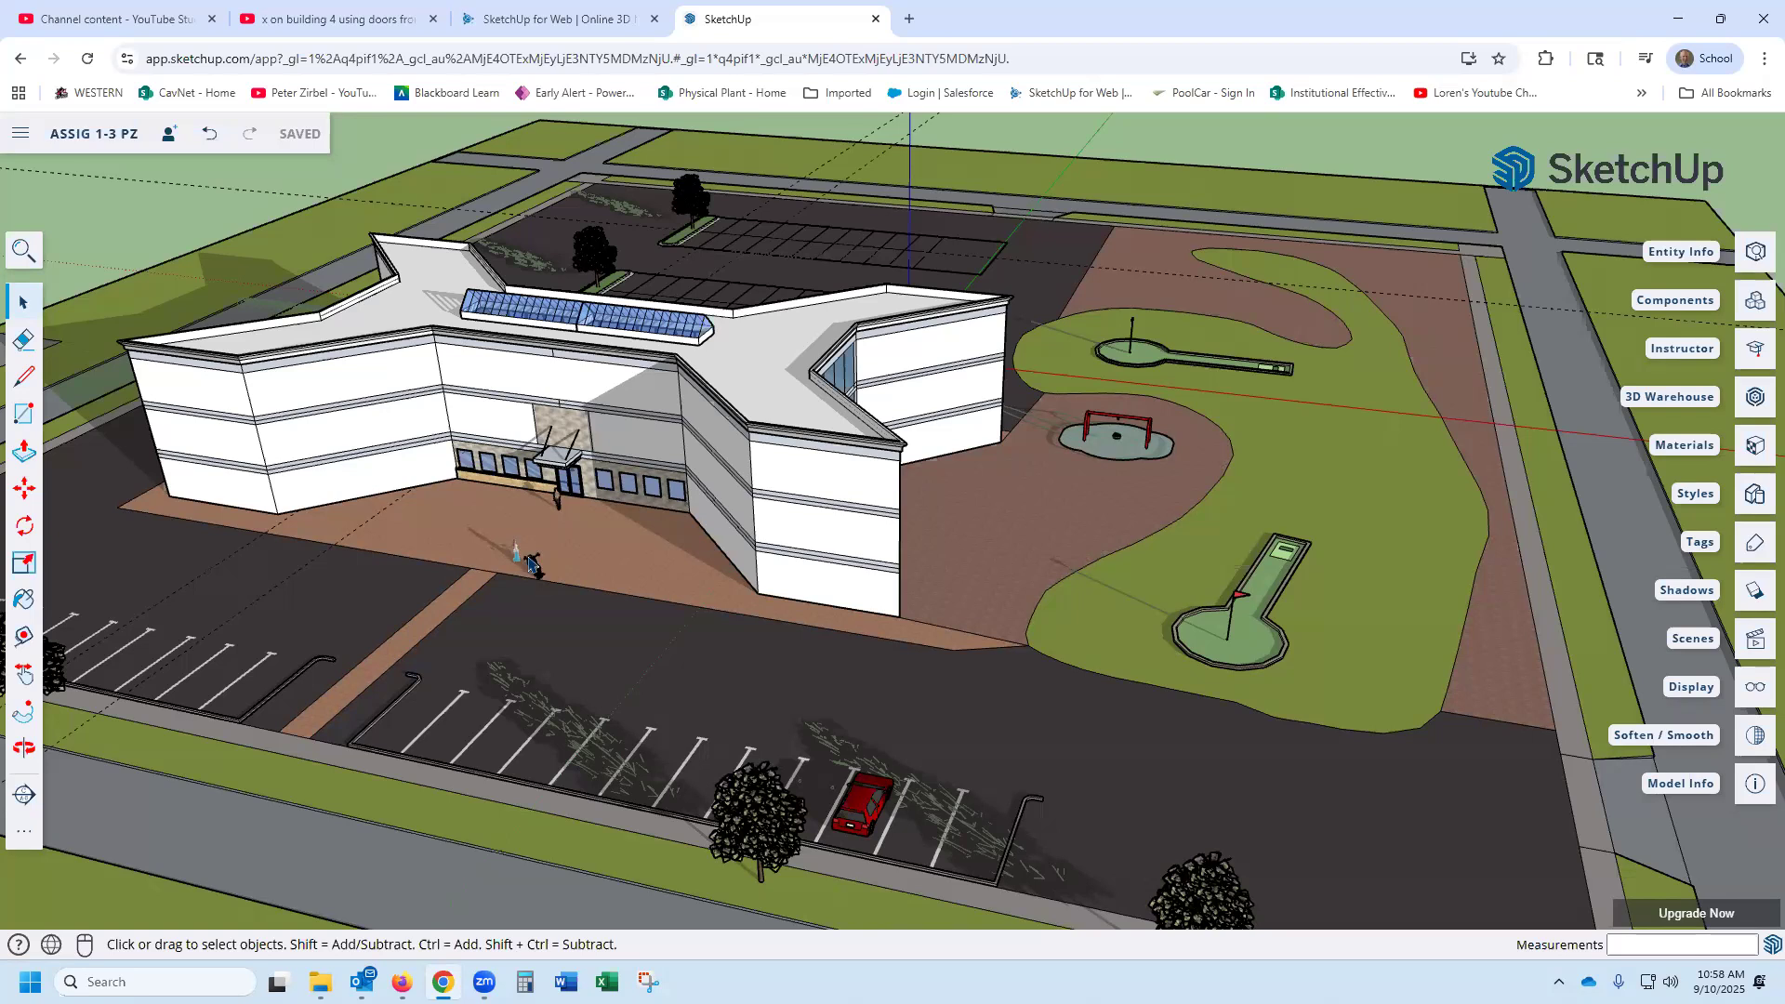
{"action": "scroll", "coordinate": [530, 562], "scroll_direction": "up", "scroll_amount": 5}
{"action": "scroll", "coordinate": [524, 537], "scroll_direction": "up", "scroll_amount": 2}
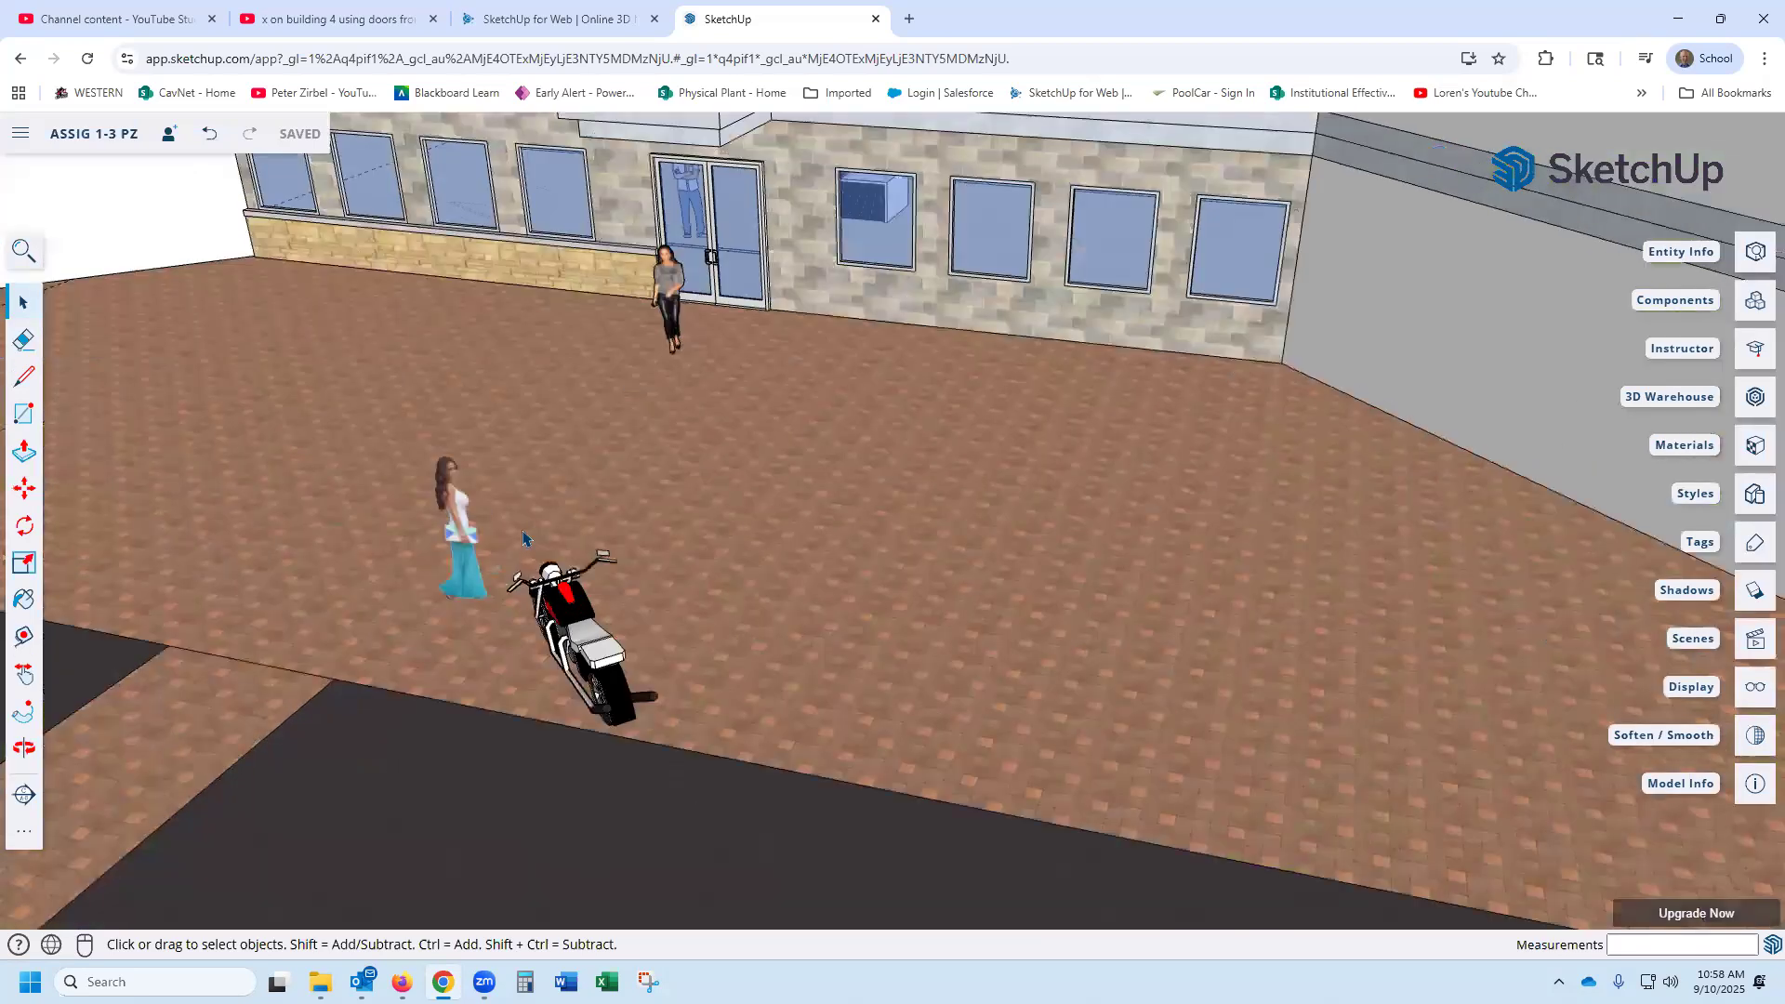
{"action": "scroll", "coordinate": [523, 538], "scroll_direction": "up", "scroll_amount": 4}
{"action": "middle_click_drag", "start_coordinate": [523, 538], "coordinate": [853, 430]}
{"action": "middle_click_drag", "start_coordinate": [706, 620], "coordinate": [793, 621]}
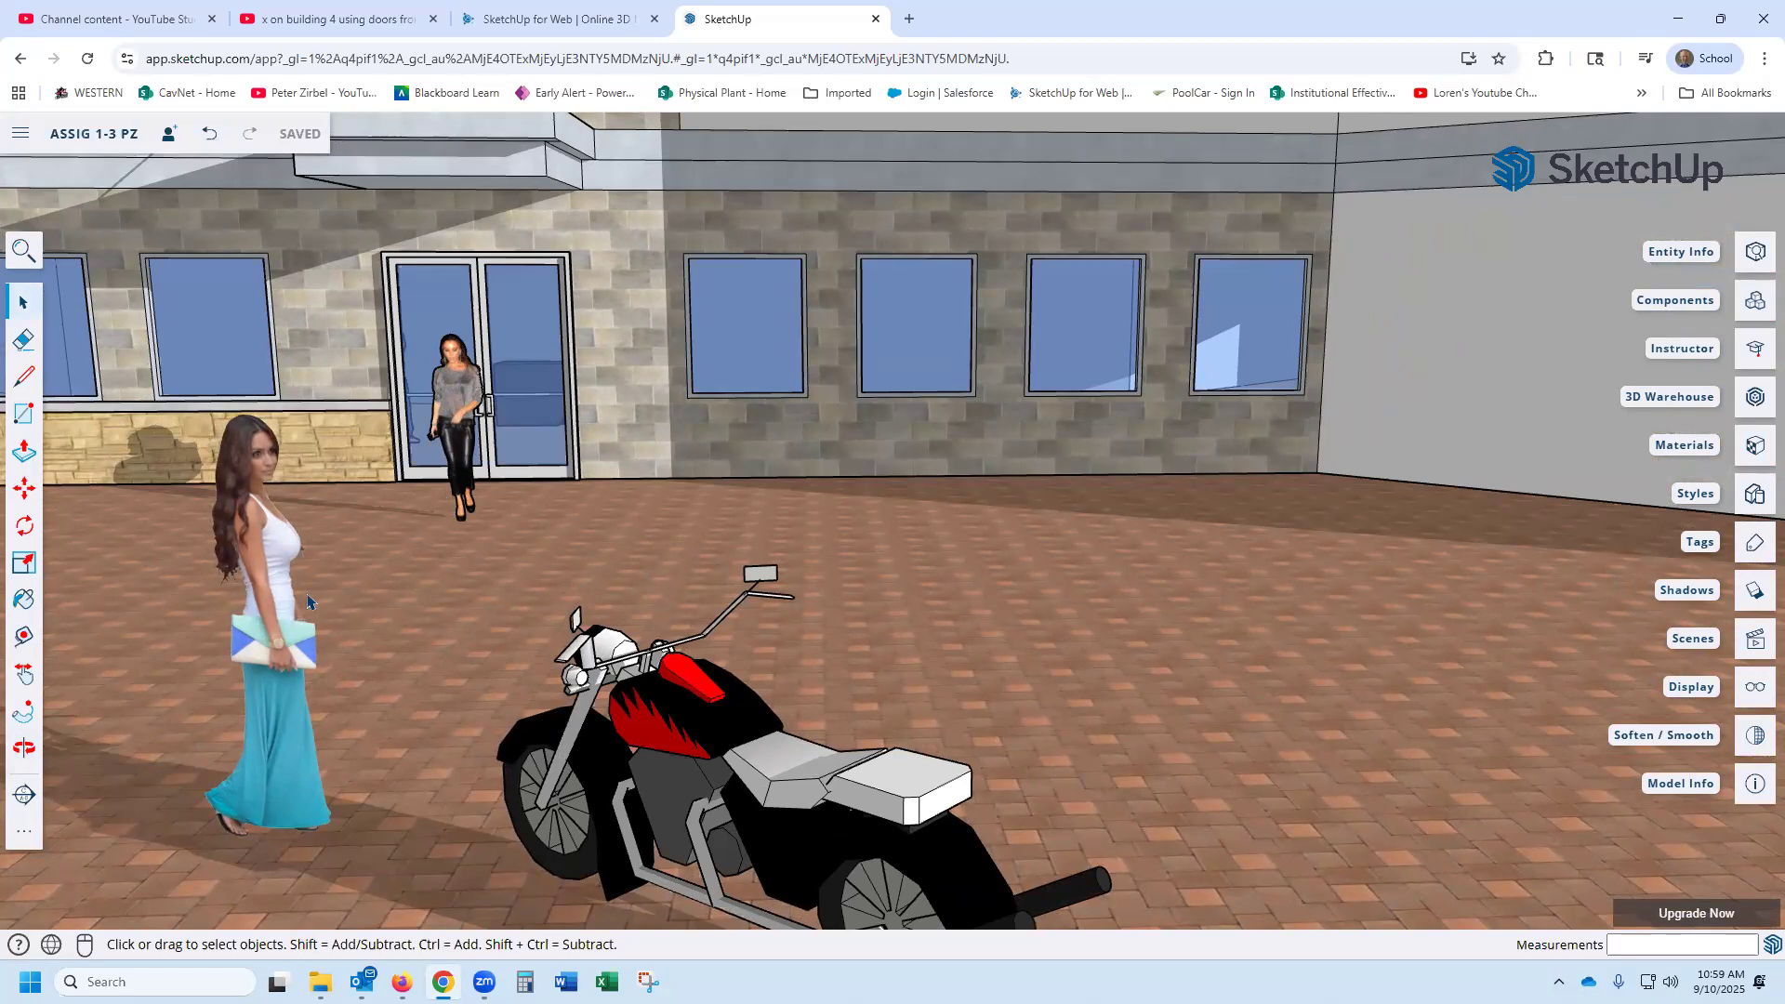
{"action": "middle_click_drag", "start_coordinate": [333, 600], "coordinate": [324, 667]}
{"action": "middle_click_drag", "start_coordinate": [229, 696], "coordinate": [22, 709]}
{"action": "mouse_move", "coordinate": [558, 739]}
{"action": "left_mouse_down"}
{"action": "mouse_move", "coordinate": [1152, 658]}
{"action": "mouse_move", "coordinate": [729, 685]}
{"action": "mouse_move", "coordinate": [709, 765]}
{"action": "mouse_move", "coordinate": [709, 689]}
{"action": "left_mouse_up"}
{"action": "key", "text": "space"}
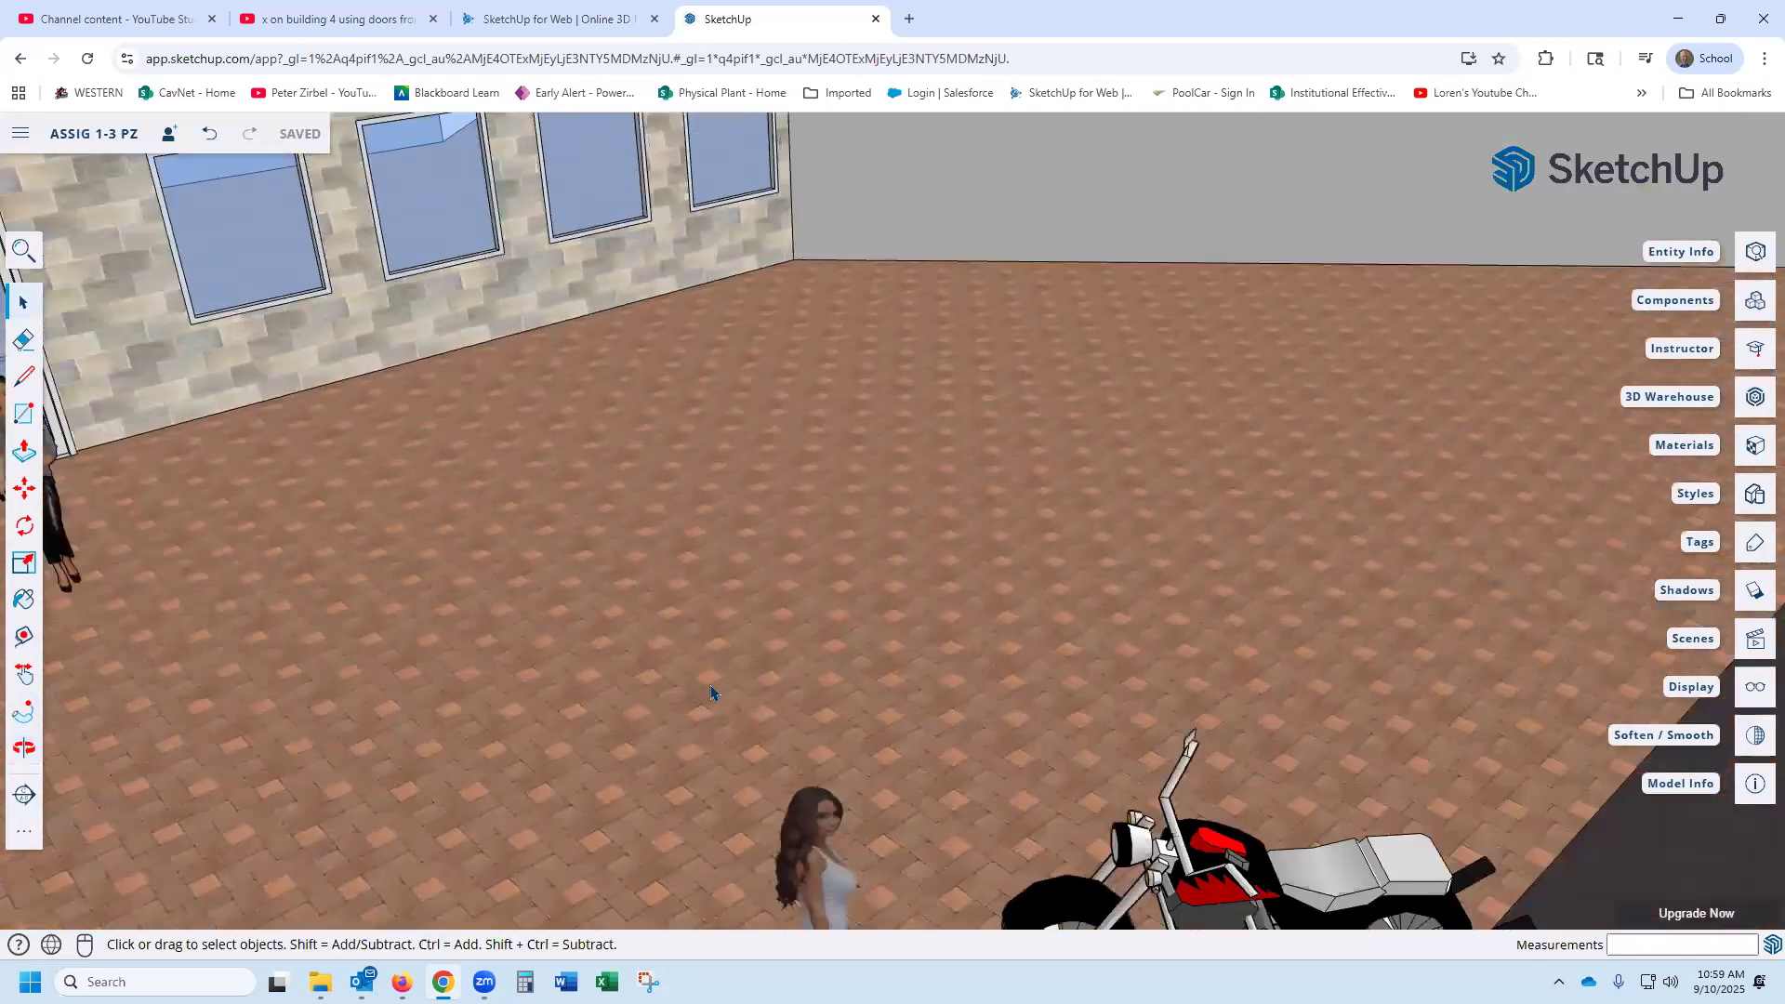
- Examine the plaza figures and motorcycle from steep overhead angles, comparing the flat person with the 3D motorcycle, and survey the whole site
{"action": "scroll", "coordinate": [711, 691], "scroll_direction": "down", "scroll_amount": 5}
{"action": "key", "text": "o"}
{"action": "left_click_drag", "start_coordinate": [717, 797], "coordinate": [719, 834]}
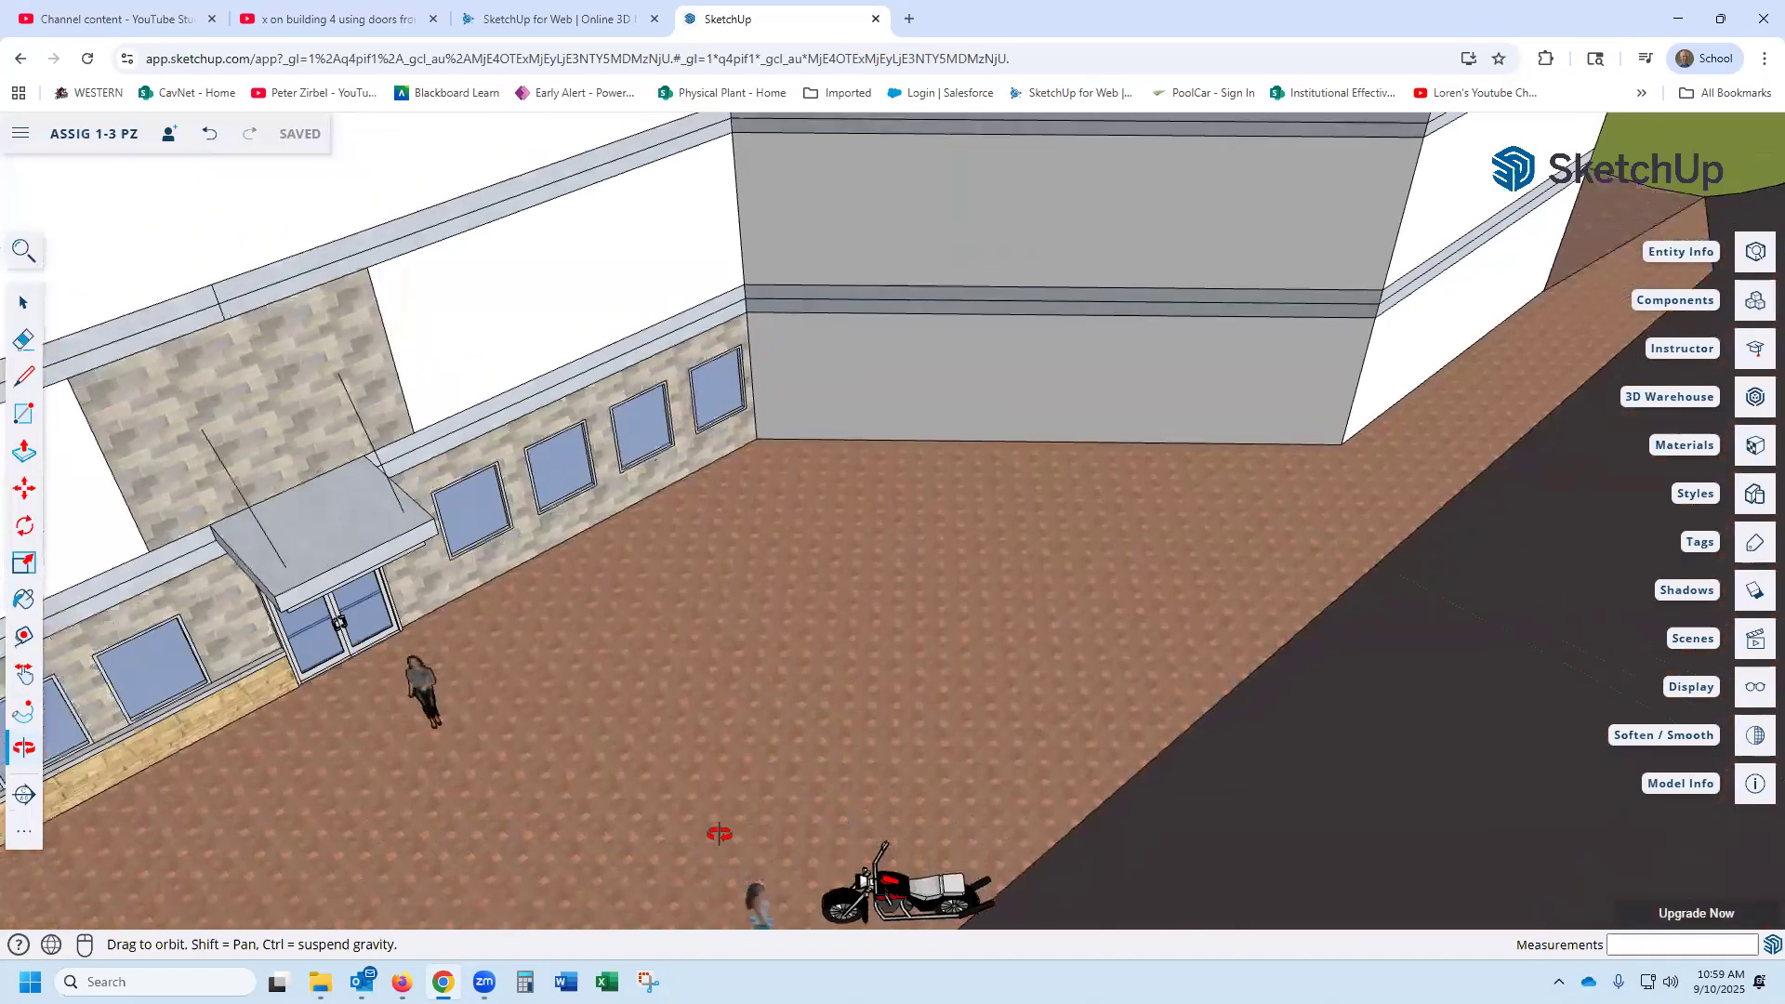
{"action": "middle_click_drag", "start_coordinate": [718, 834], "coordinate": [716, 874]}
{"action": "scroll", "coordinate": [658, 606], "scroll_direction": "down", "scroll_amount": 4}
{"action": "middle_click_drag", "start_coordinate": [658, 606], "coordinate": [721, 848]}
{"action": "scroll", "coordinate": [705, 751], "scroll_direction": "down", "scroll_amount": 4}
{"action": "scroll", "coordinate": [725, 839], "scroll_direction": "up", "scroll_amount": 6}
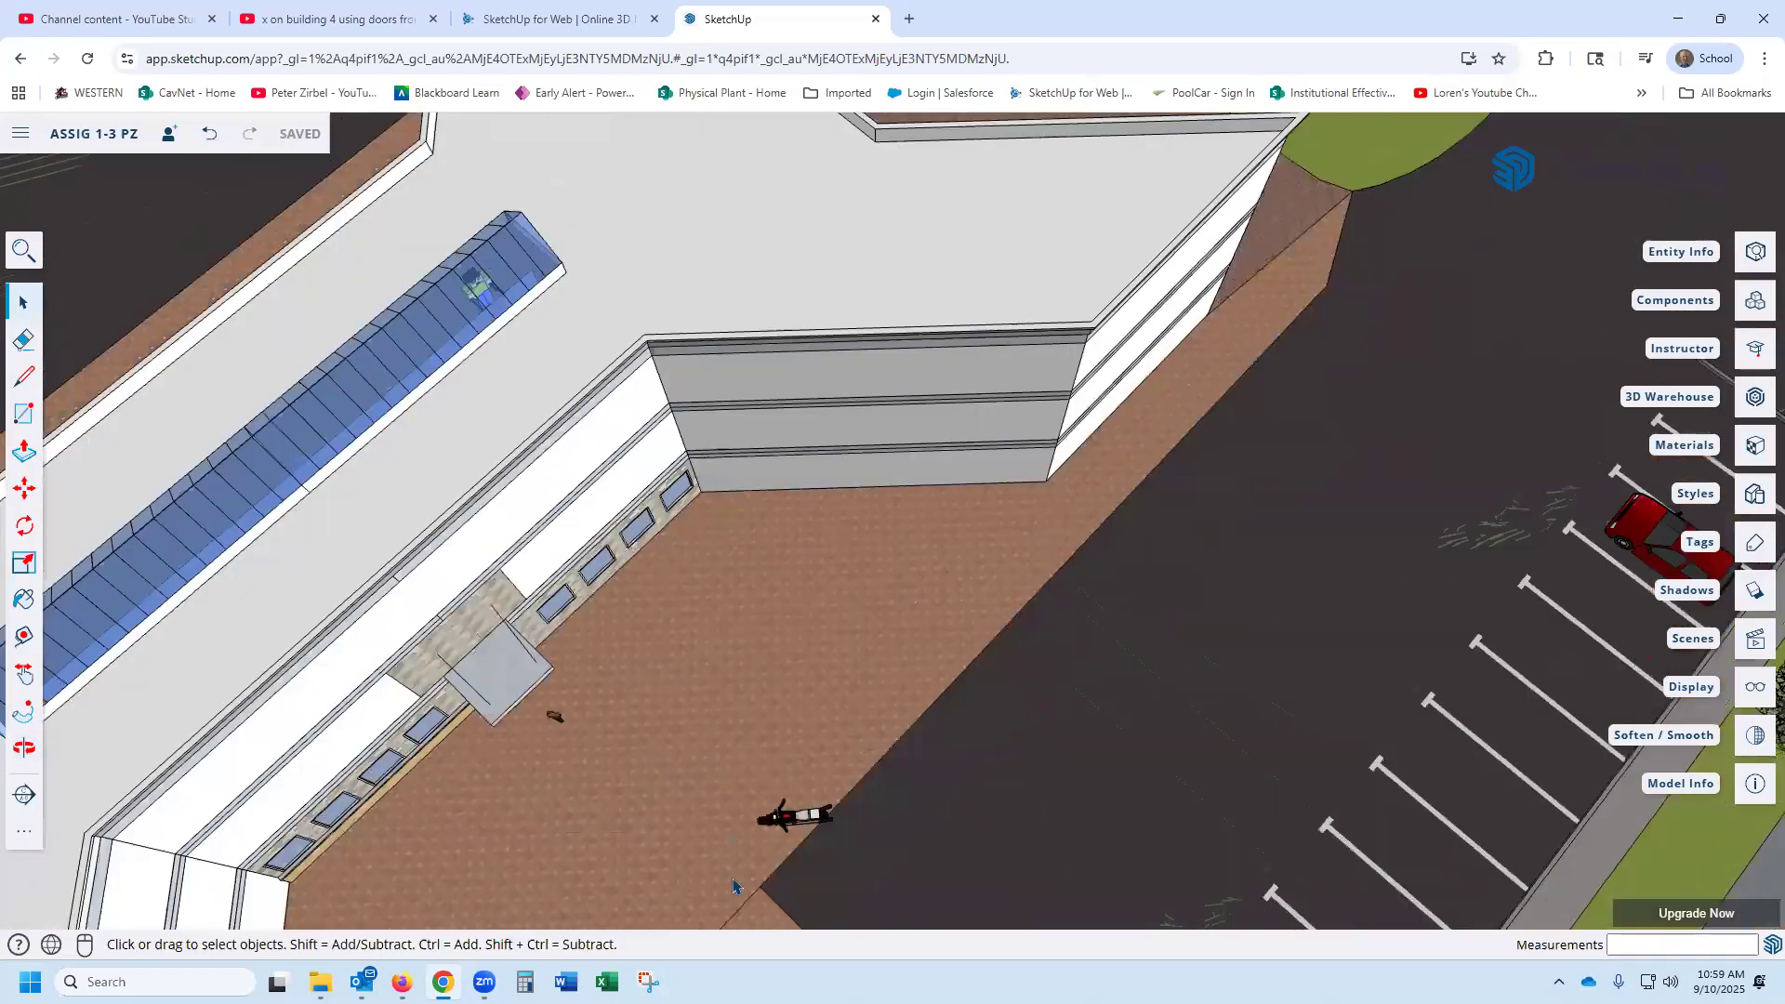
{"action": "scroll", "coordinate": [728, 832], "scroll_direction": "up", "scroll_amount": 6}
{"action": "middle_click_drag", "start_coordinate": [735, 827], "coordinate": [741, 890]}
{"action": "left_click_drag", "start_coordinate": [744, 886], "coordinate": [259, 682]}
{"action": "key", "text": "space"}
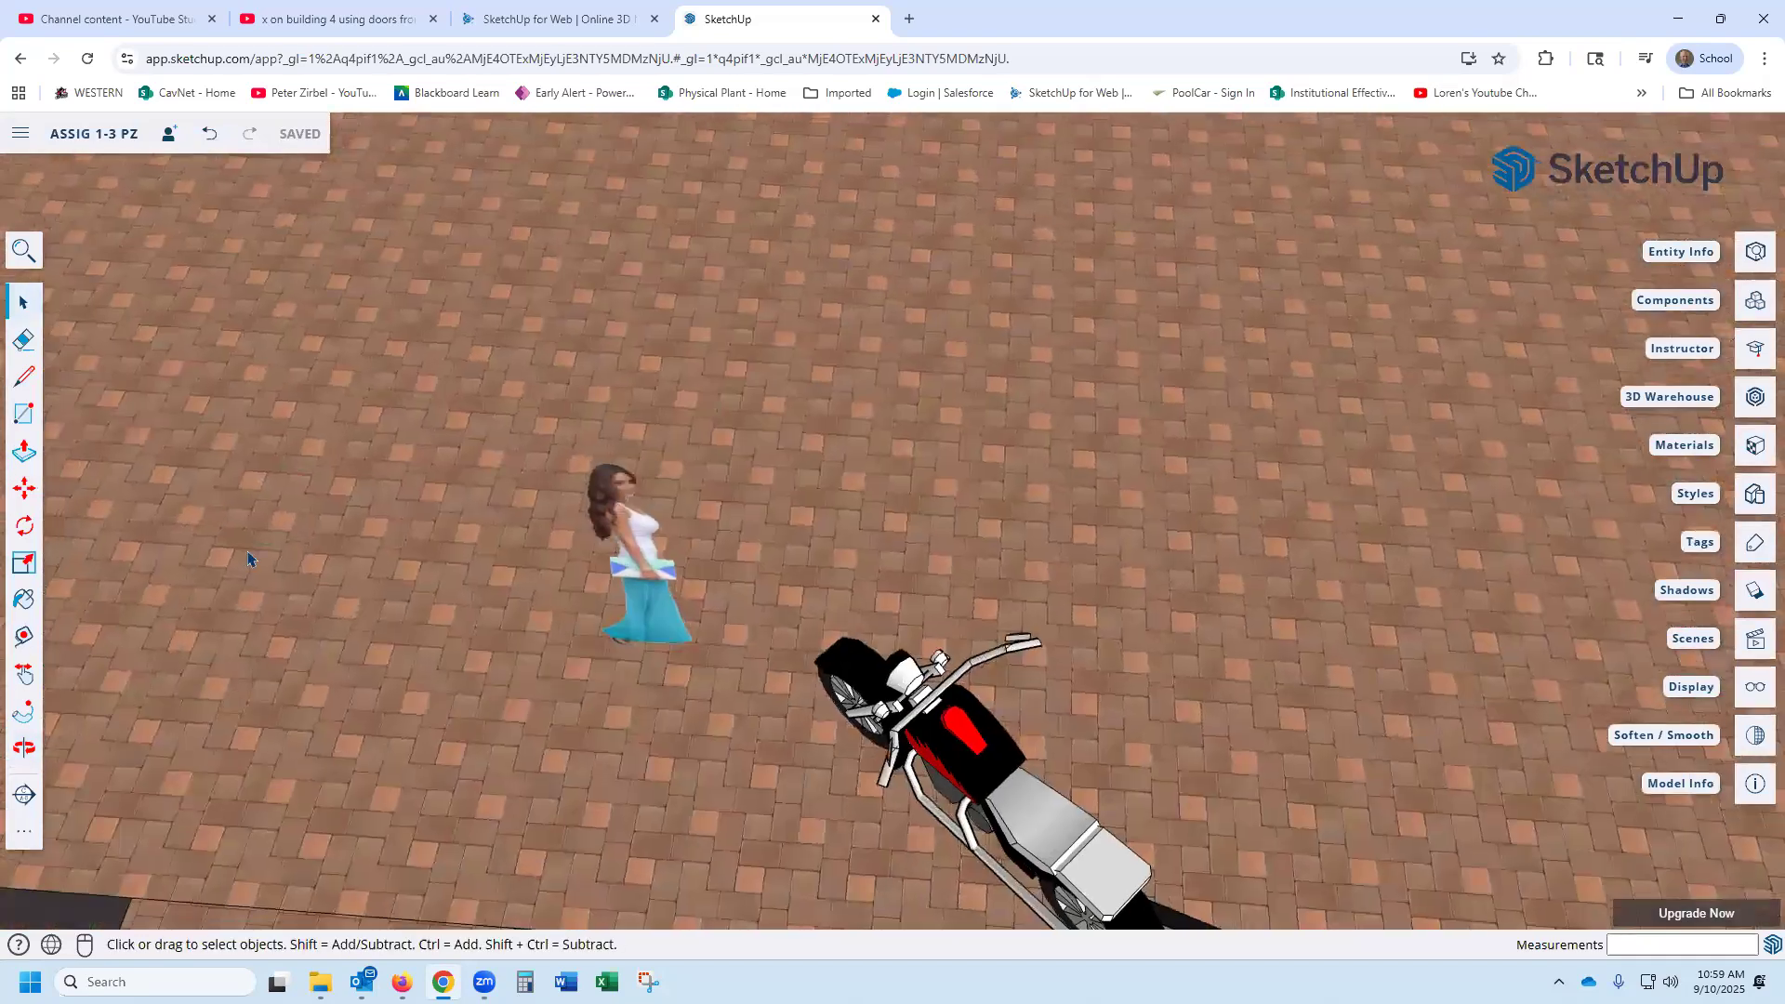
{"action": "scroll", "coordinate": [251, 560], "scroll_direction": "down", "scroll_amount": 8}
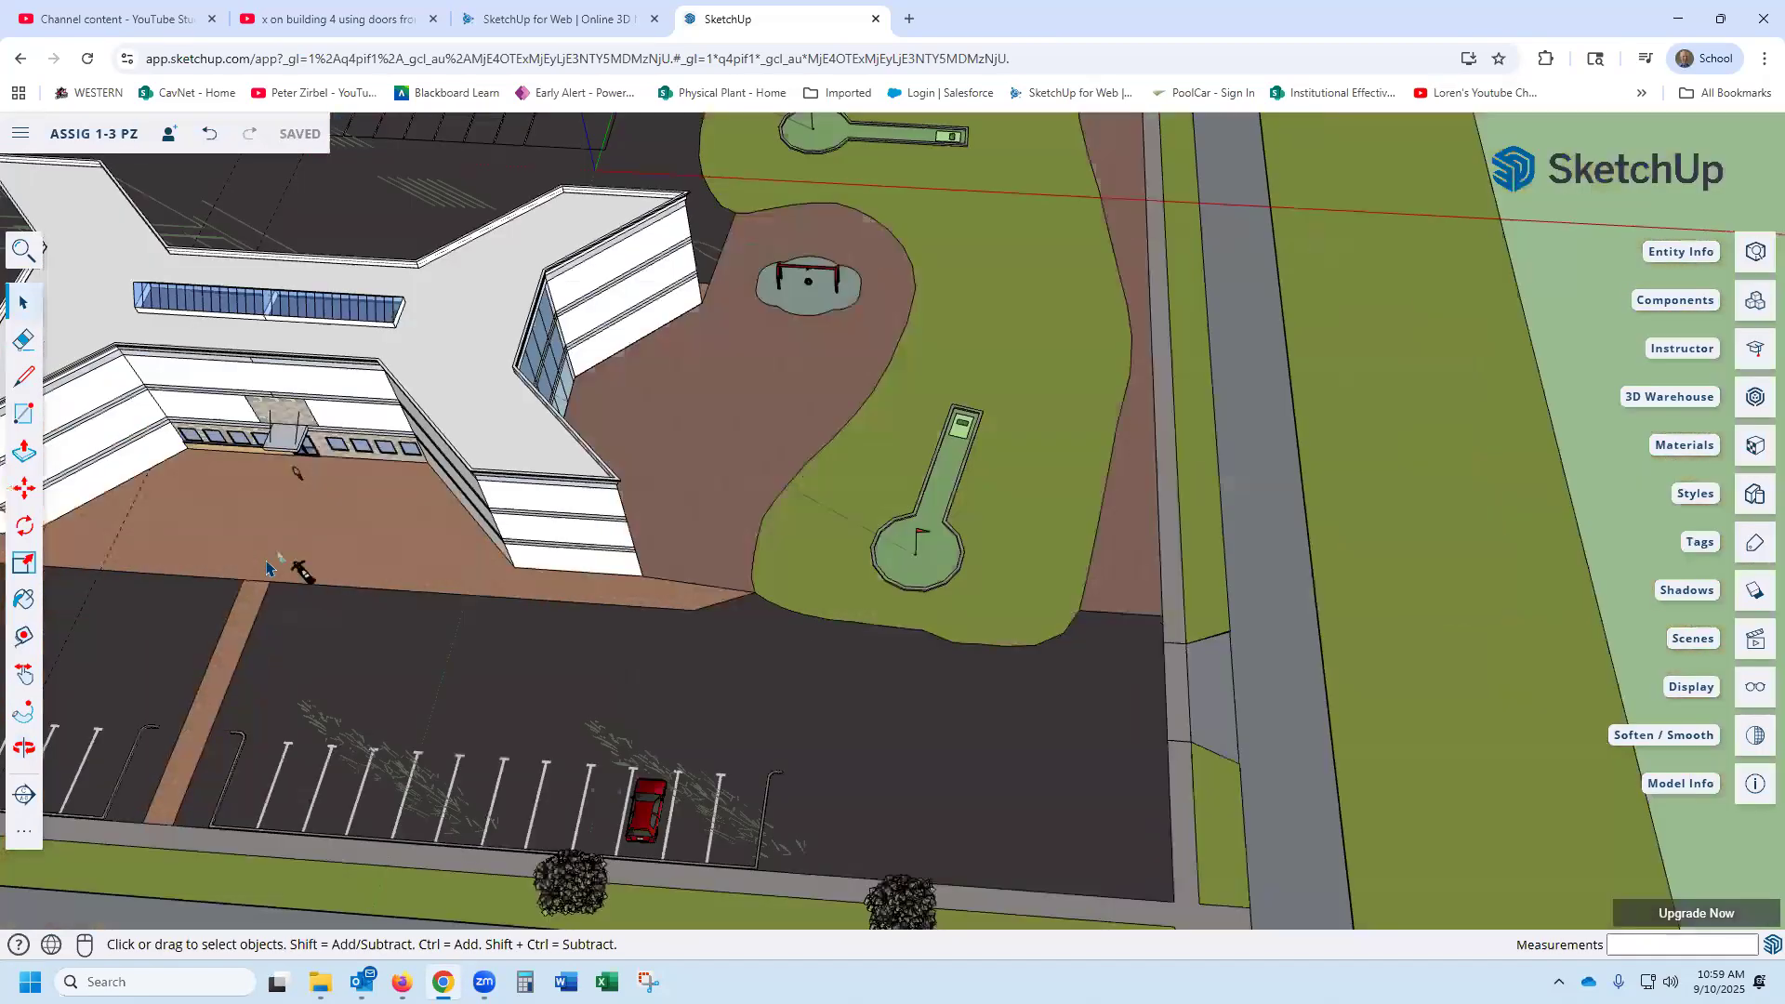
{"action": "scroll", "coordinate": [267, 567], "scroll_direction": "down", "scroll_amount": 4}
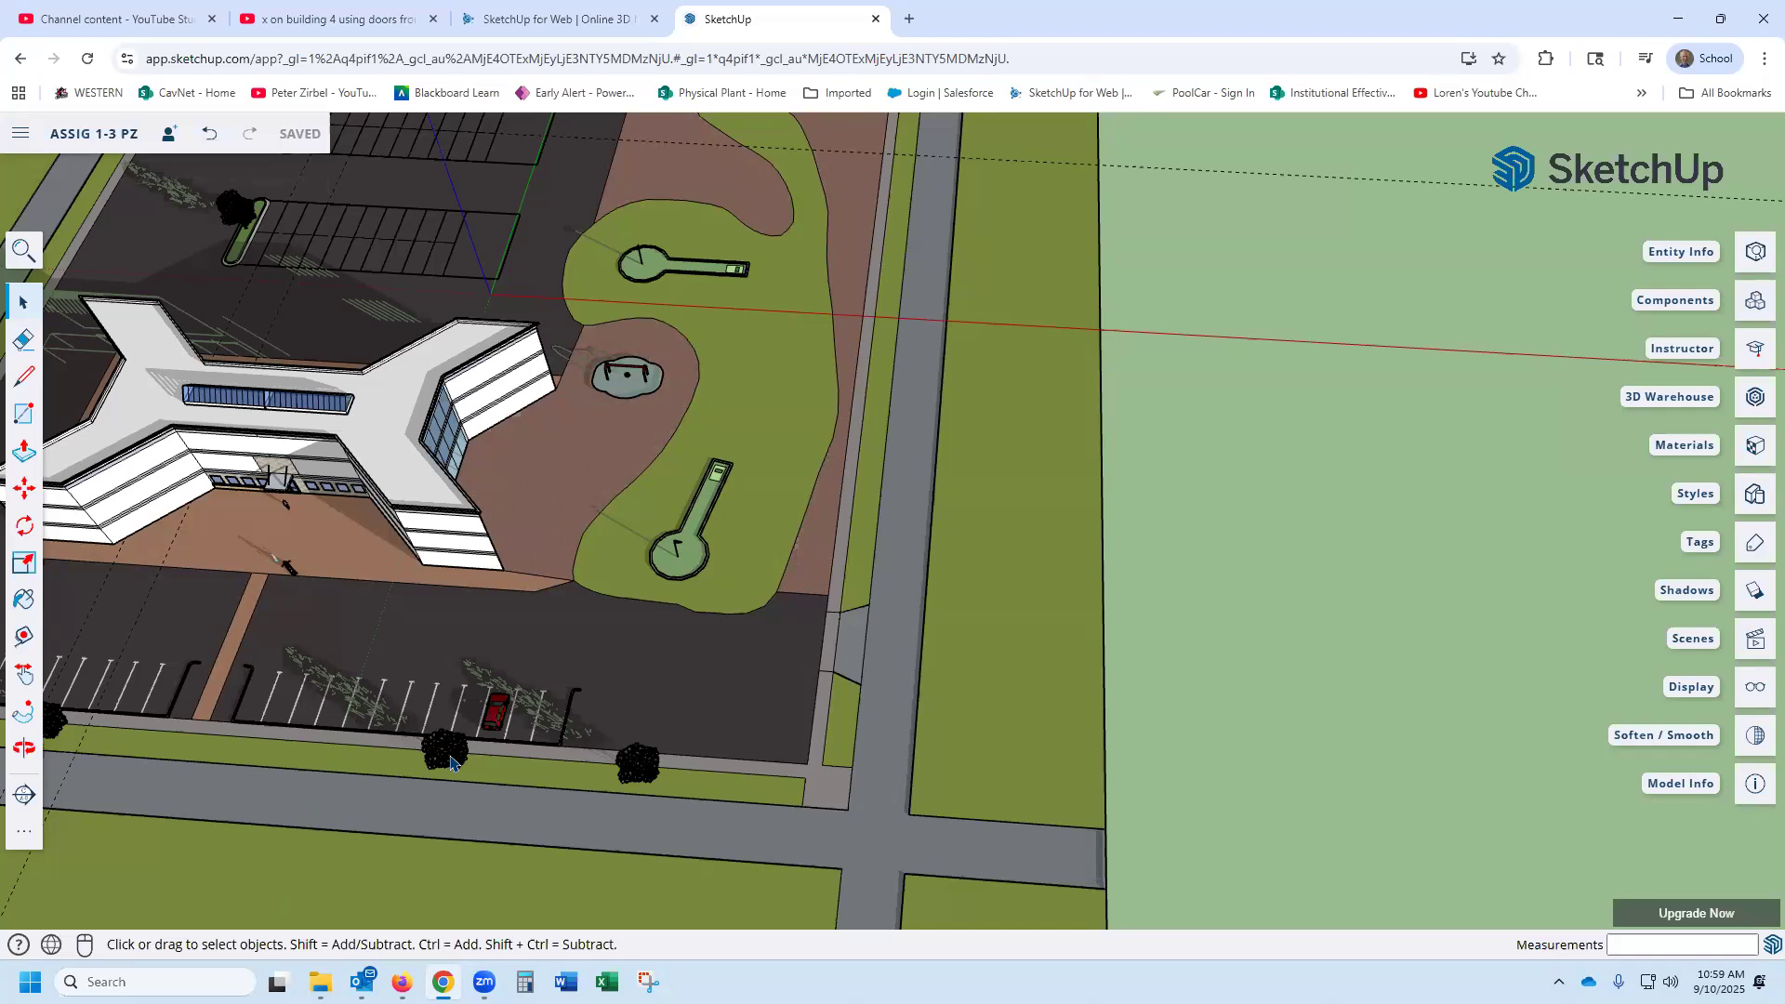
- Examine the leaf geometry of the detailed 3D tree beside the red car in the parking lot up close
{"action": "scroll", "coordinate": [453, 762], "scroll_direction": "up", "scroll_amount": 6}
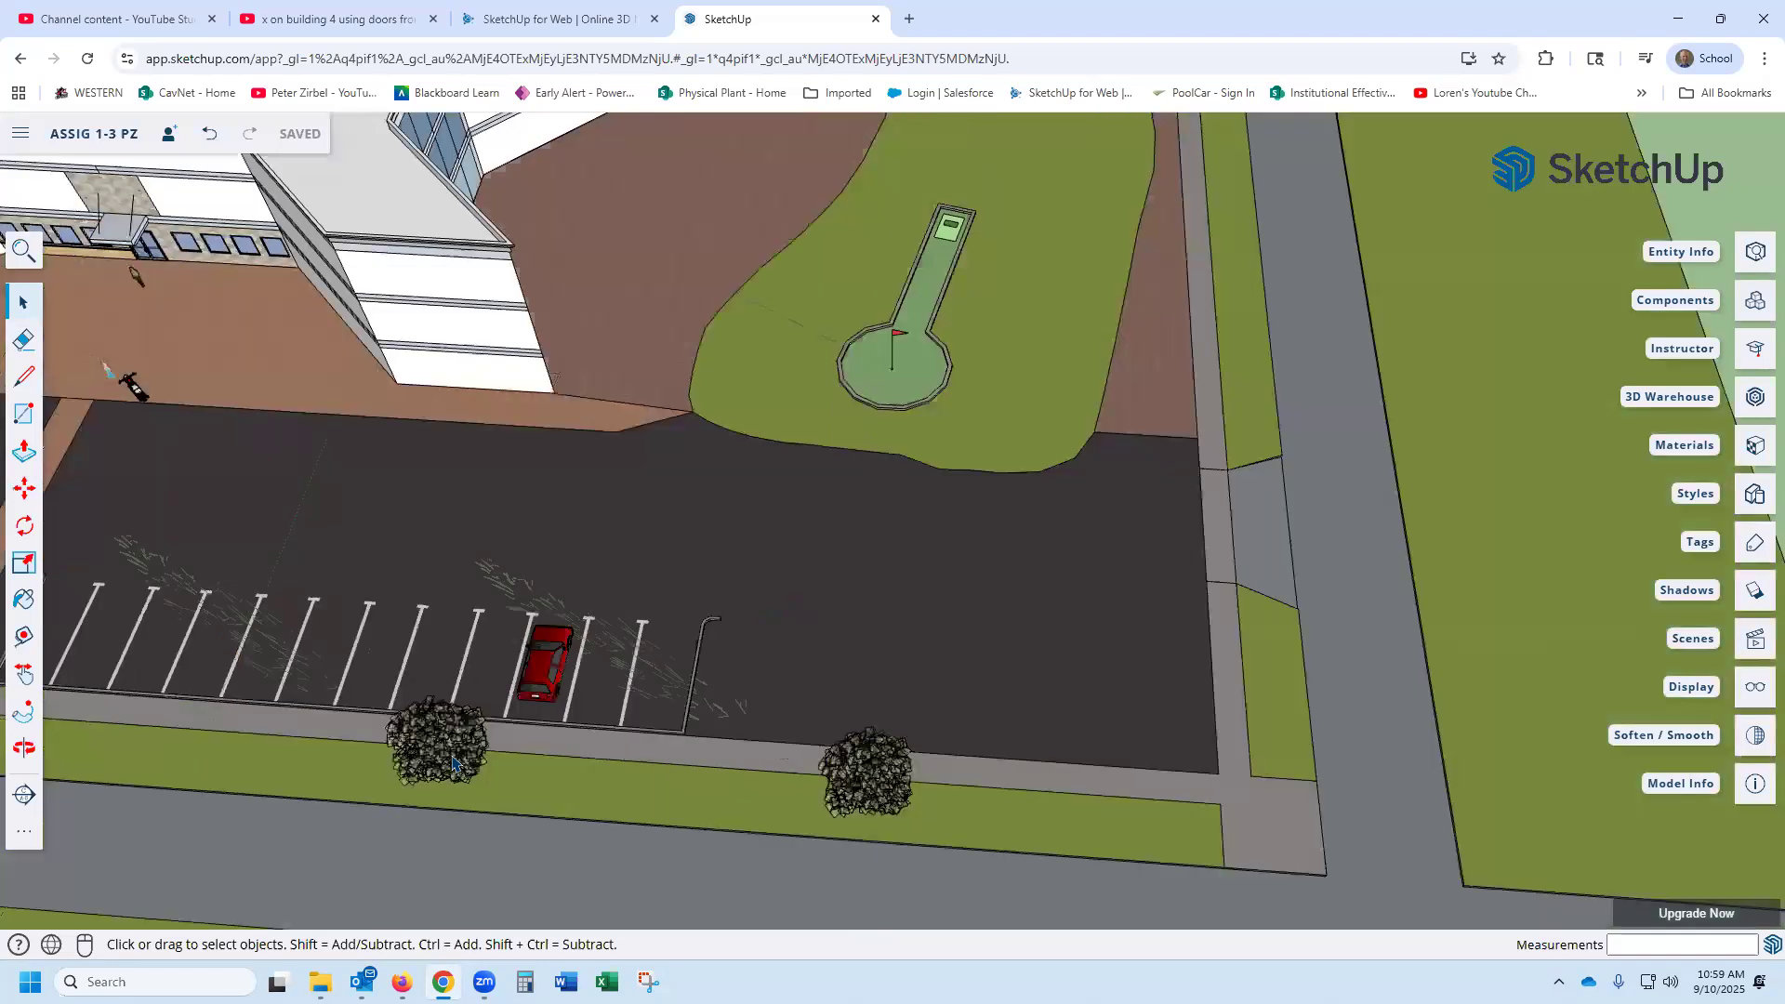
{"action": "scroll", "coordinate": [453, 762], "scroll_direction": "up", "scroll_amount": 3}
{"action": "middle_click_drag", "start_coordinate": [718, 688], "coordinate": [484, 643]}
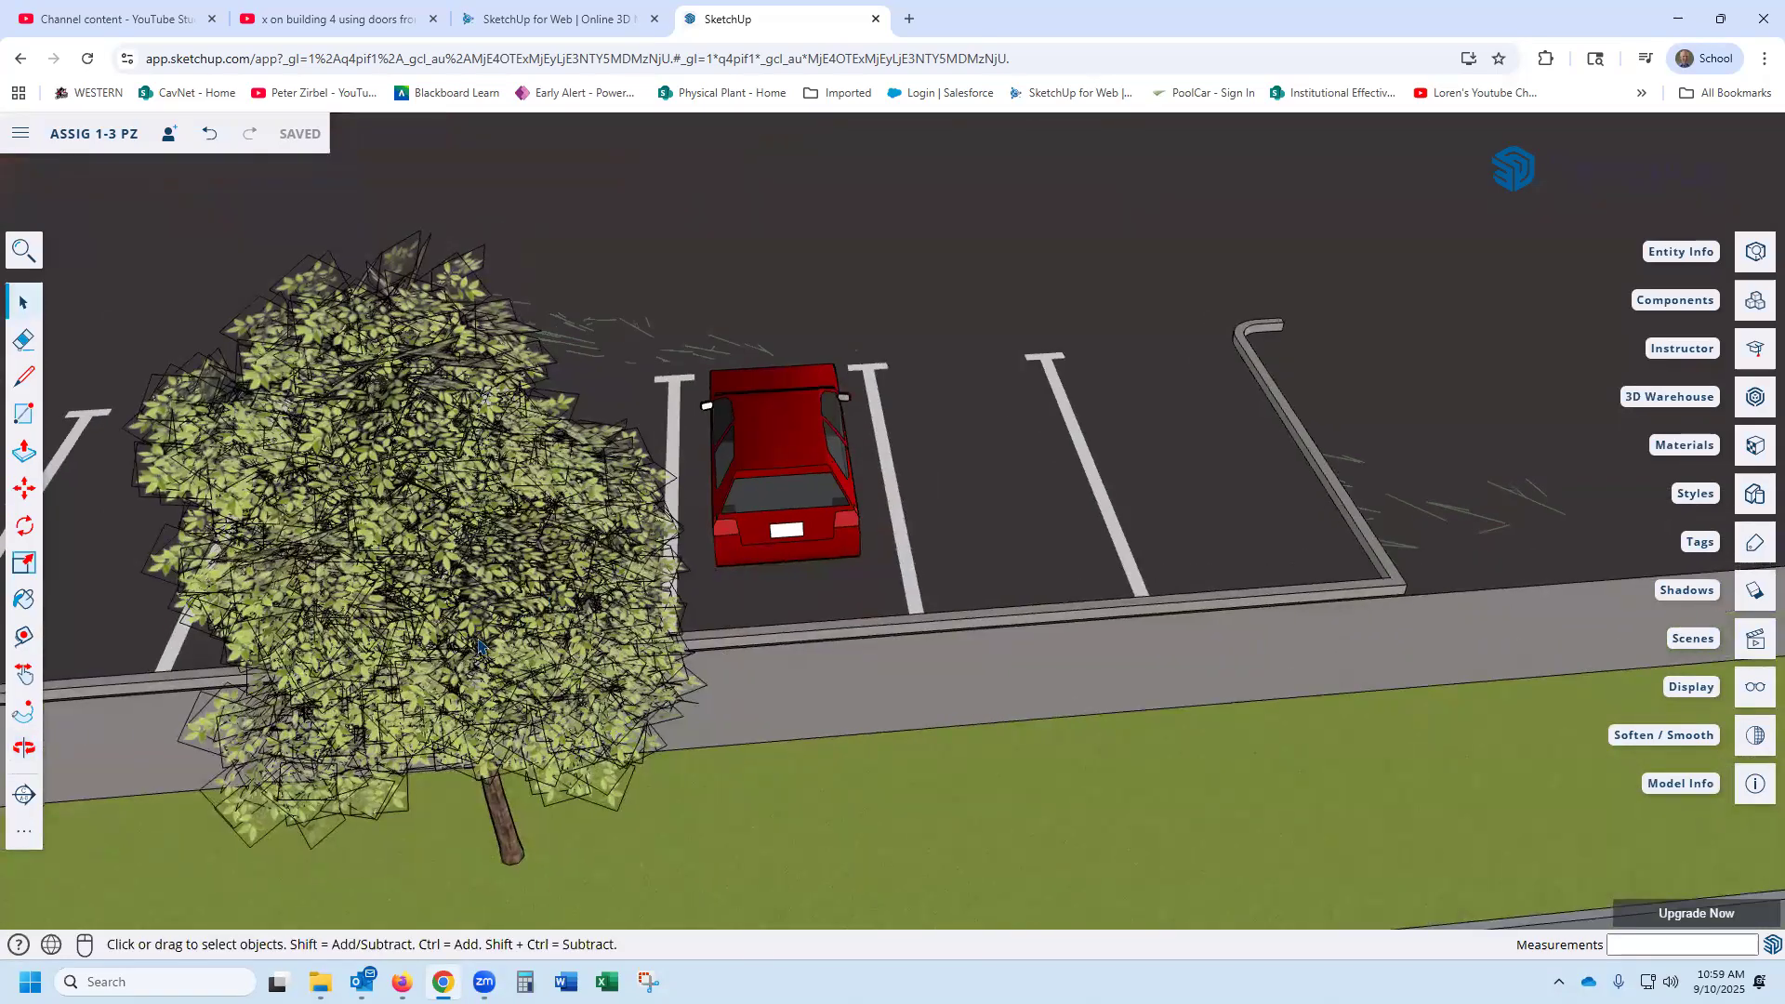
{"action": "scroll", "coordinate": [480, 644], "scroll_direction": "up", "scroll_amount": 3}
{"action": "scroll", "coordinate": [480, 644], "scroll_direction": "down", "scroll_amount": 2}
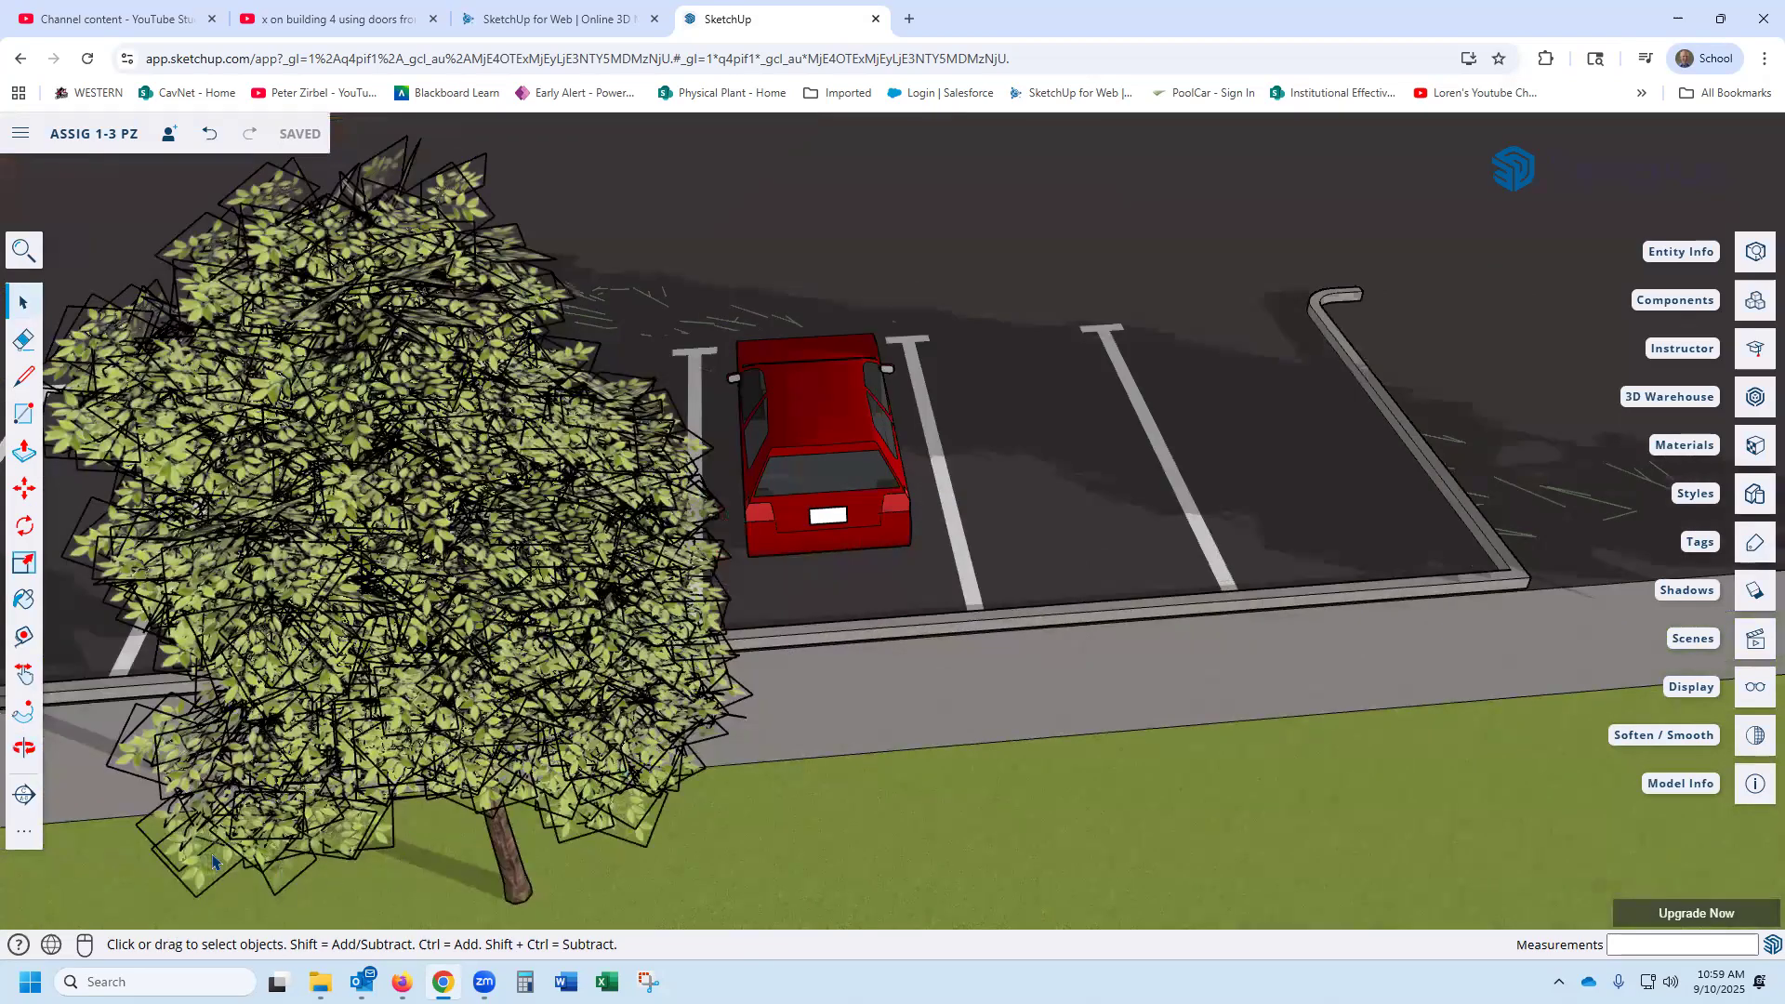
{"action": "scroll", "coordinate": [377, 788], "scroll_direction": "up", "scroll_amount": 1}
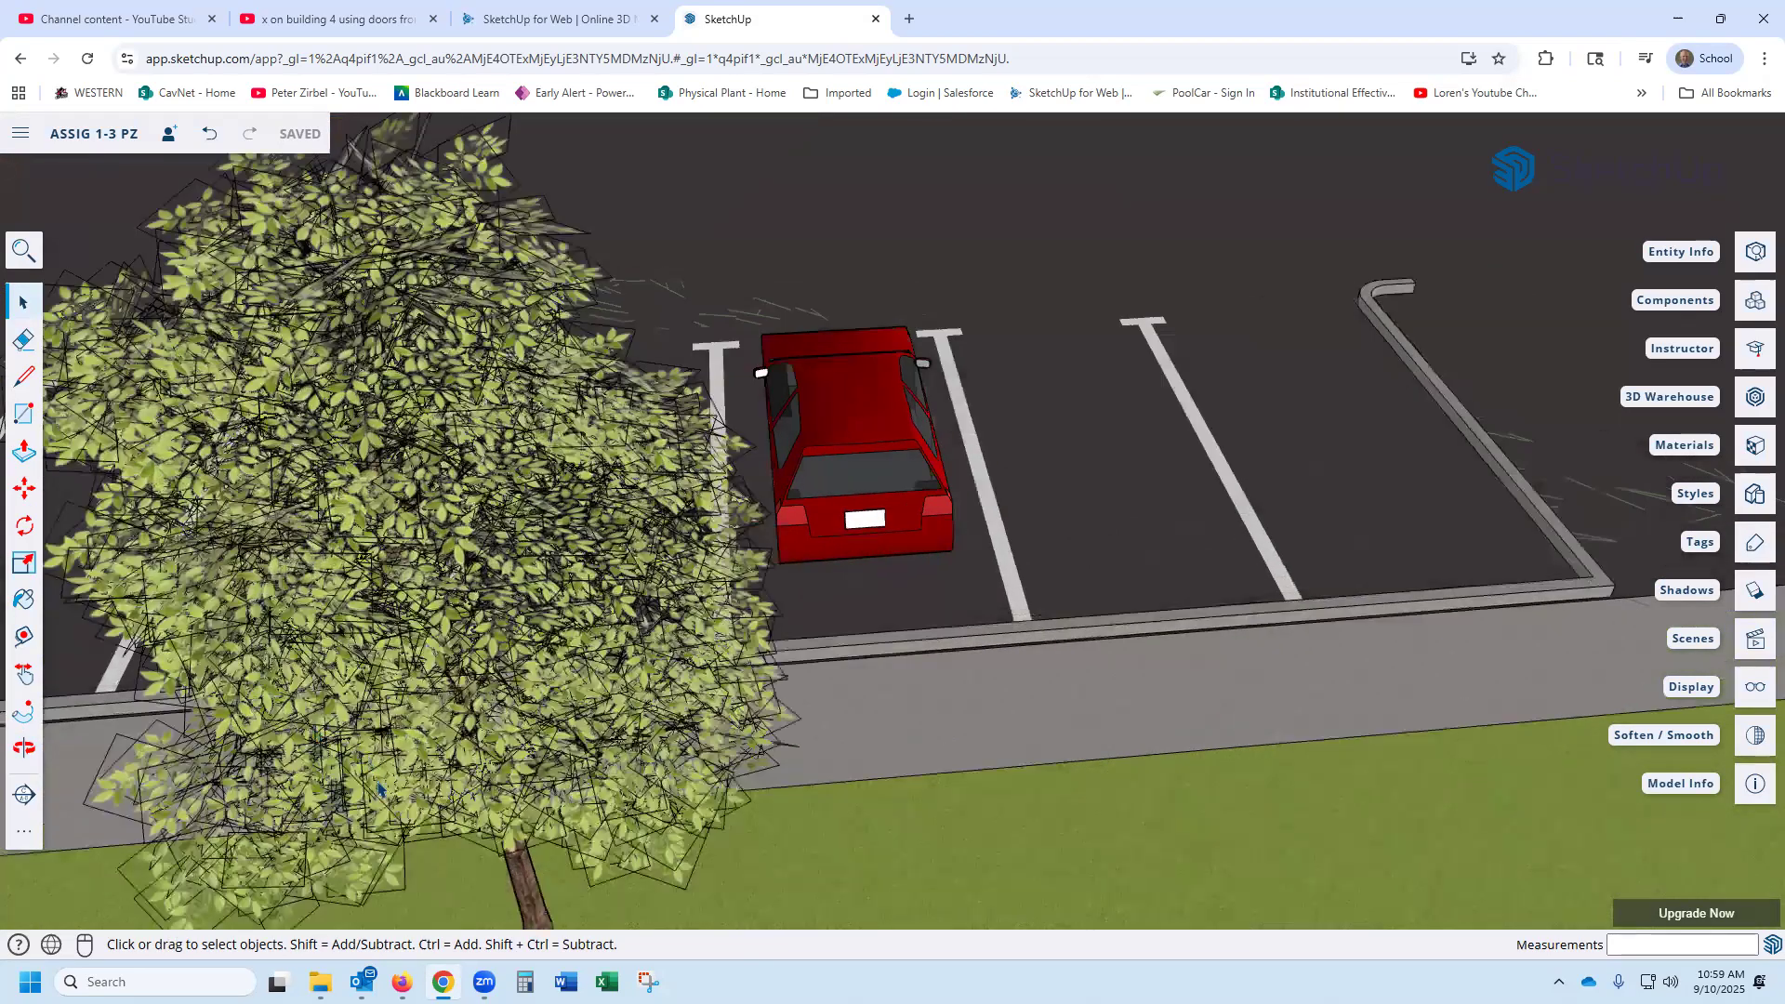
{"action": "scroll", "coordinate": [386, 851], "scroll_direction": "up", "scroll_amount": 3}
{"action": "middle_click_drag", "start_coordinate": [828, 667], "coordinate": [1200, 474]}
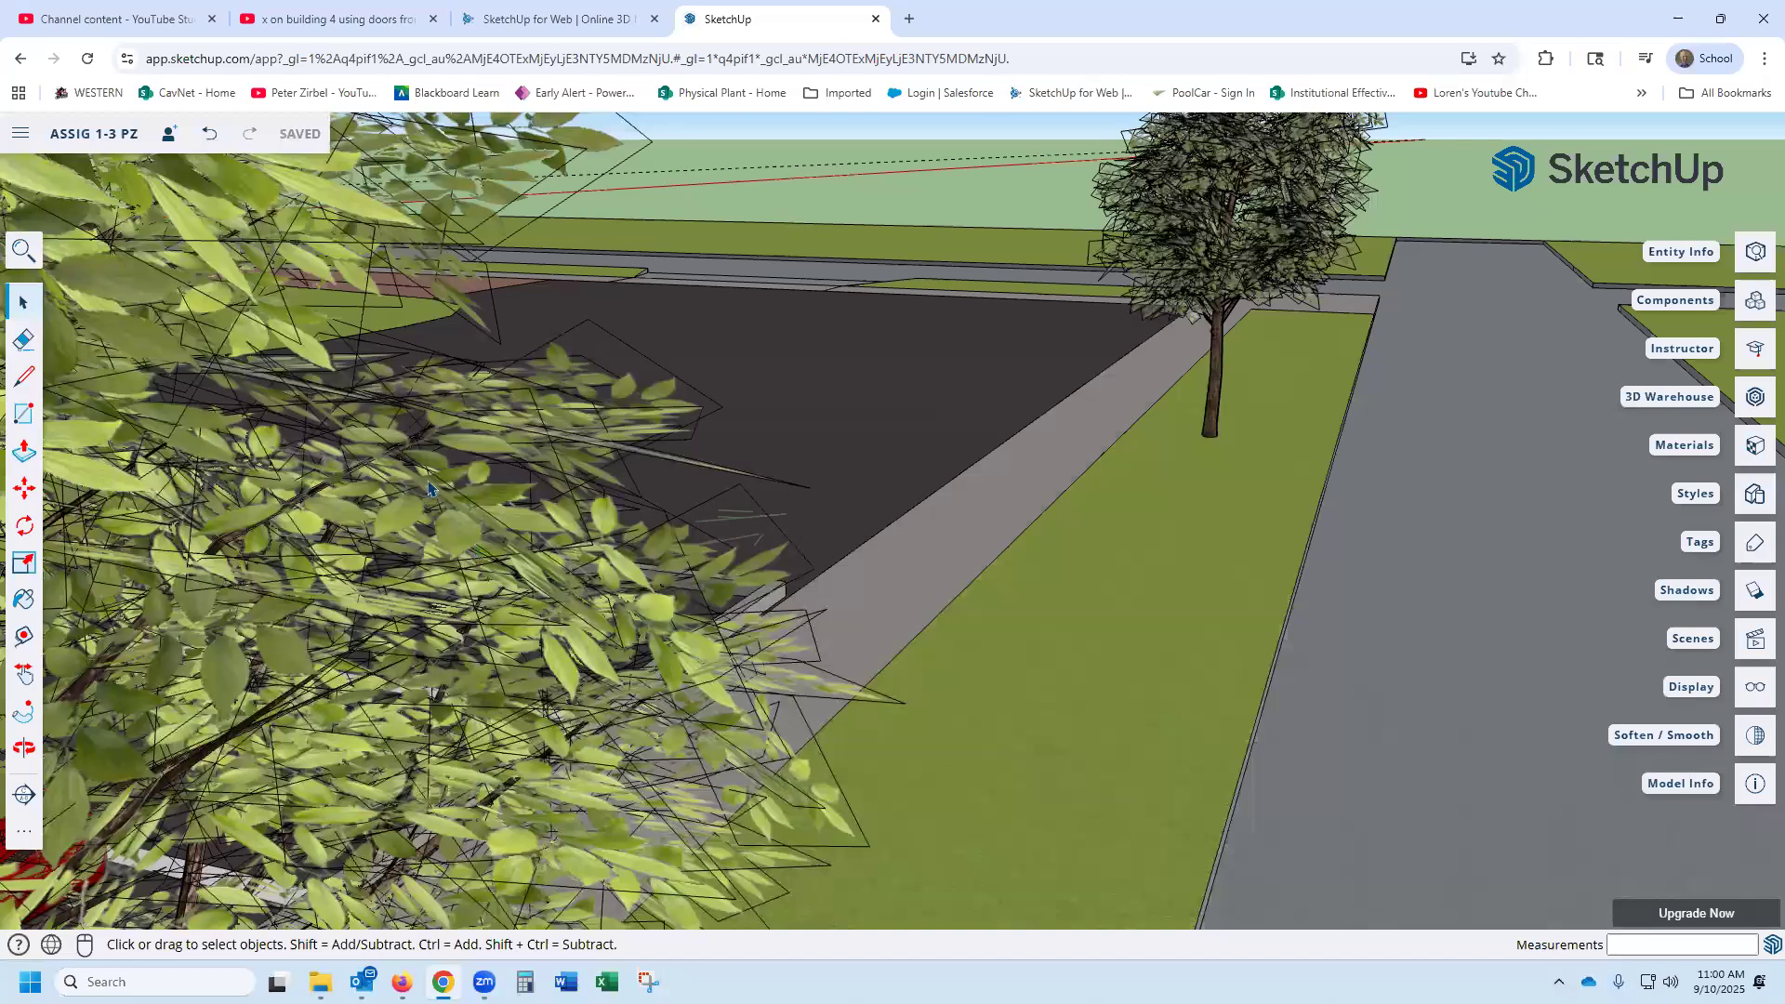
{"action": "middle_click_drag", "start_coordinate": [591, 584], "coordinate": [583, 502]}
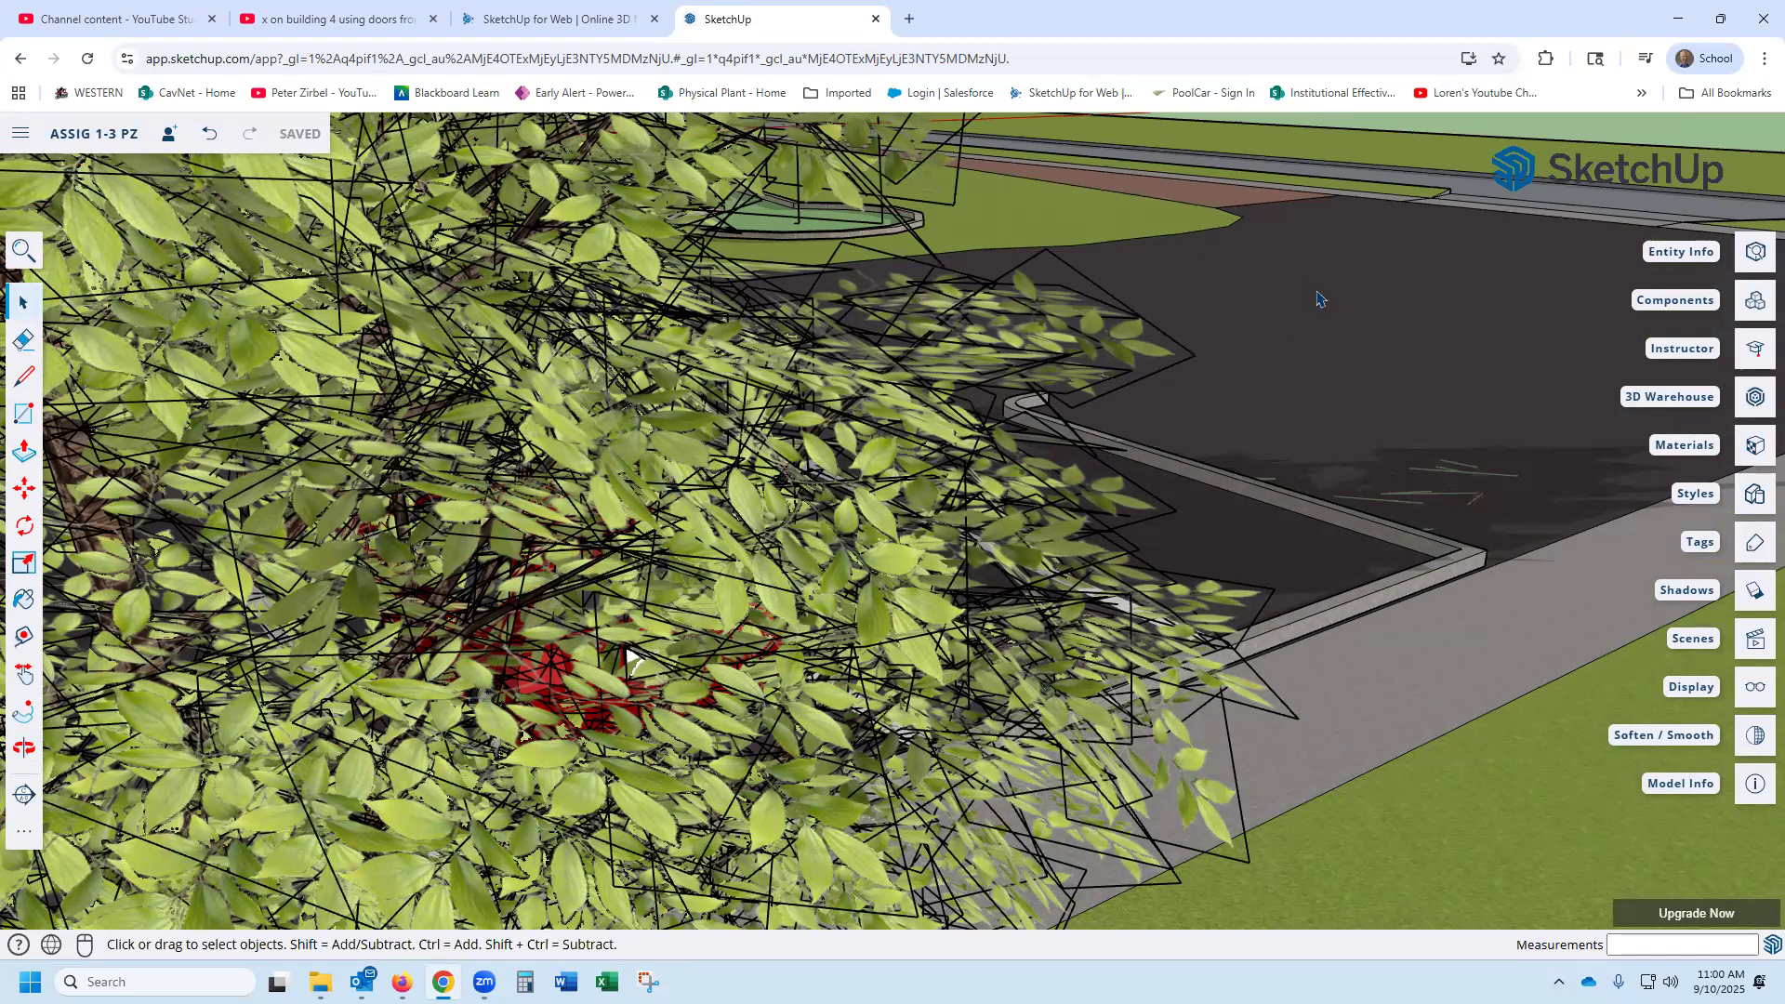
- Browse the "2d face me tree" results in 3D Warehouse and open the Watercolor Elm Tree 2D Face Me model
{"action": "left_click", "coordinate": [1754, 398]}
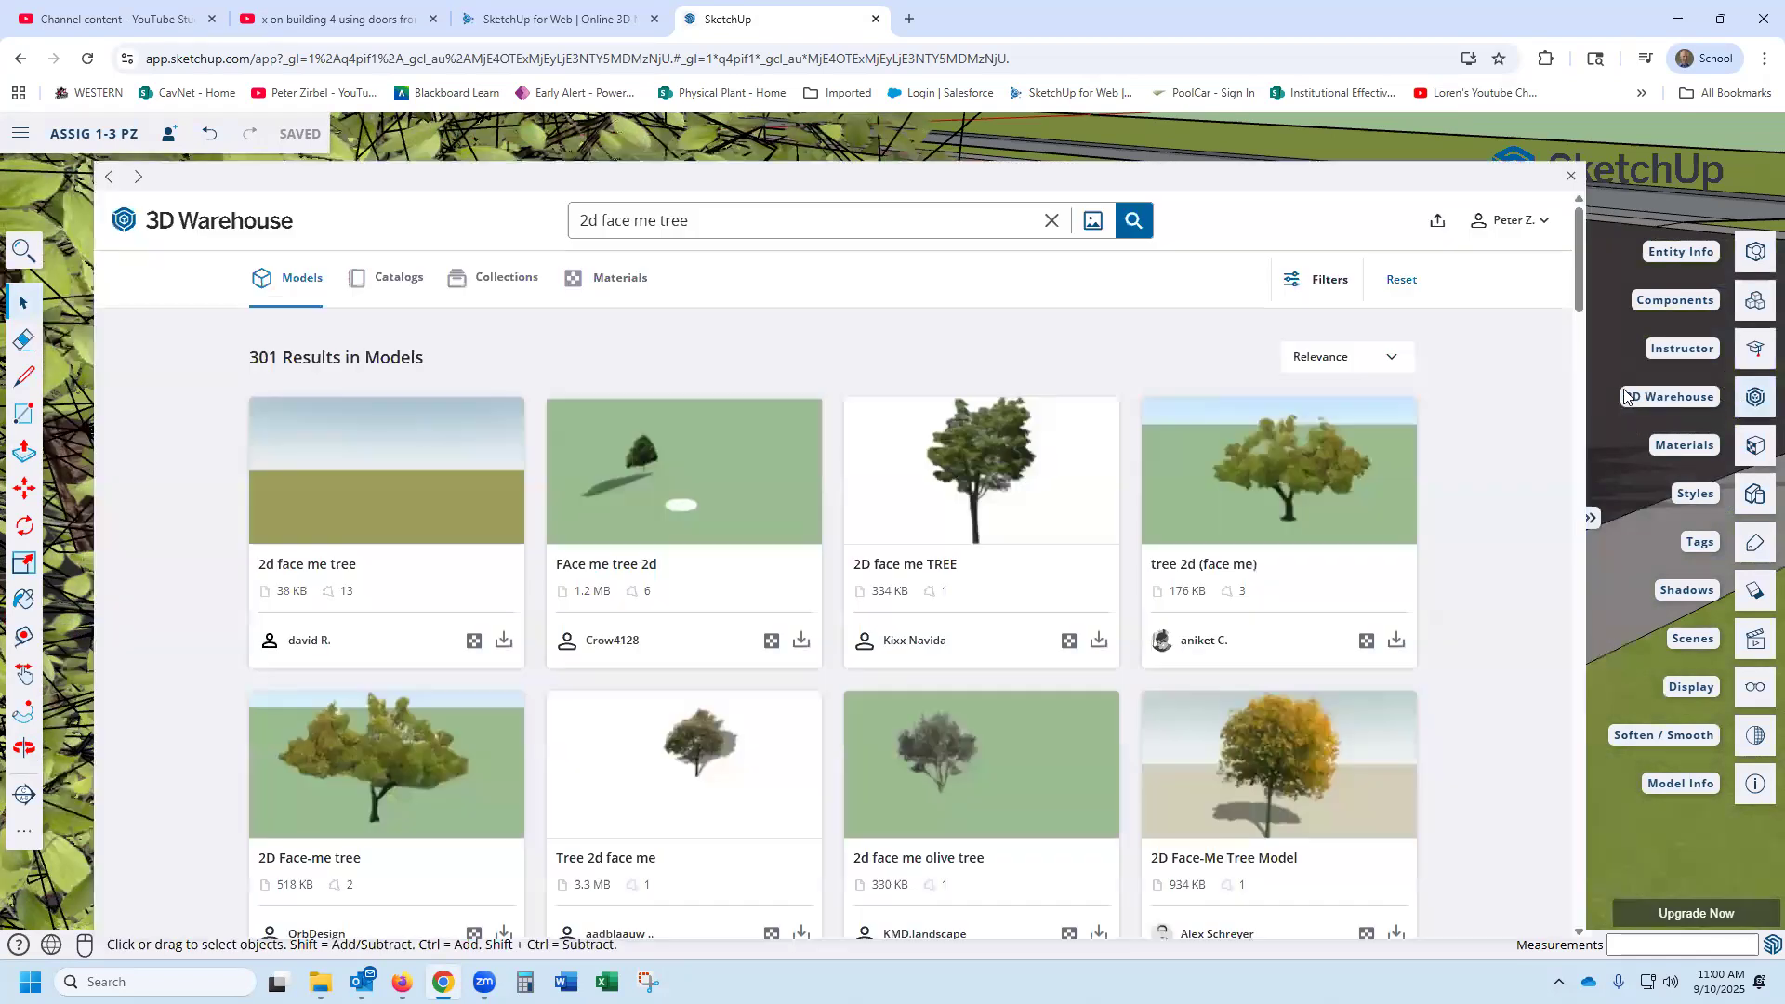
{"action": "left_click_drag", "start_coordinate": [1583, 420], "coordinate": [1643, 389]}
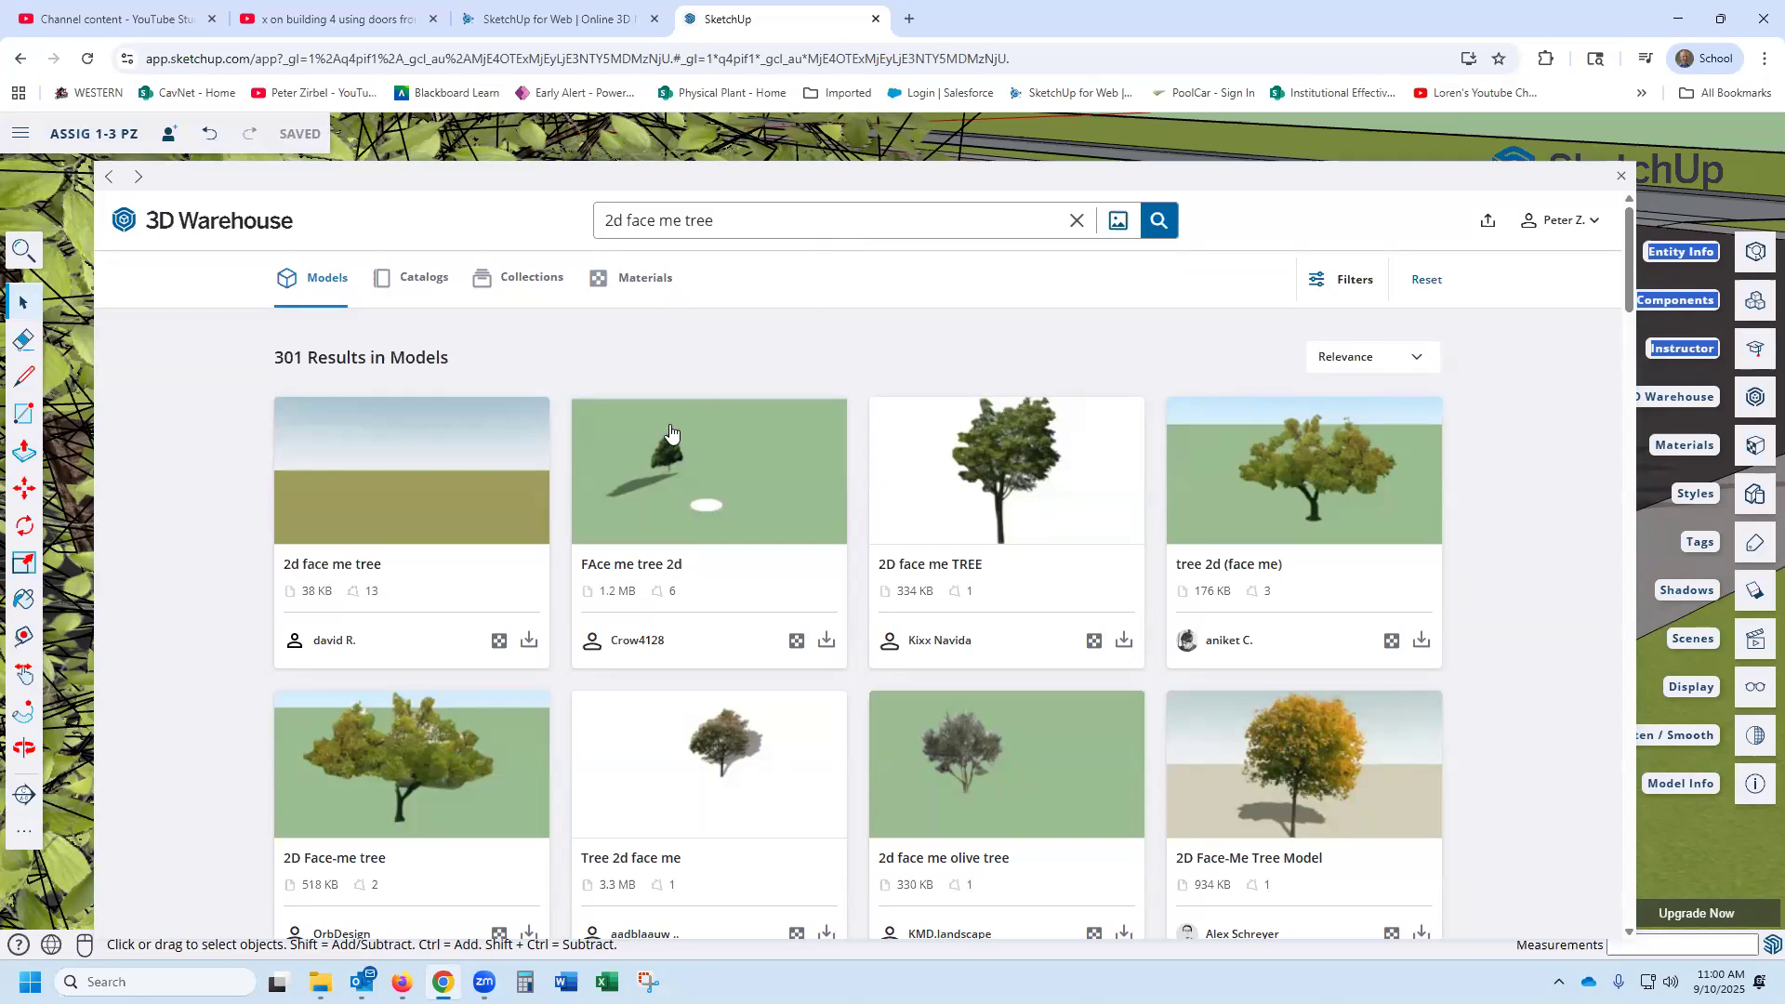
{"action": "scroll", "coordinate": [670, 428], "scroll_direction": "down", "scroll_amount": 2}
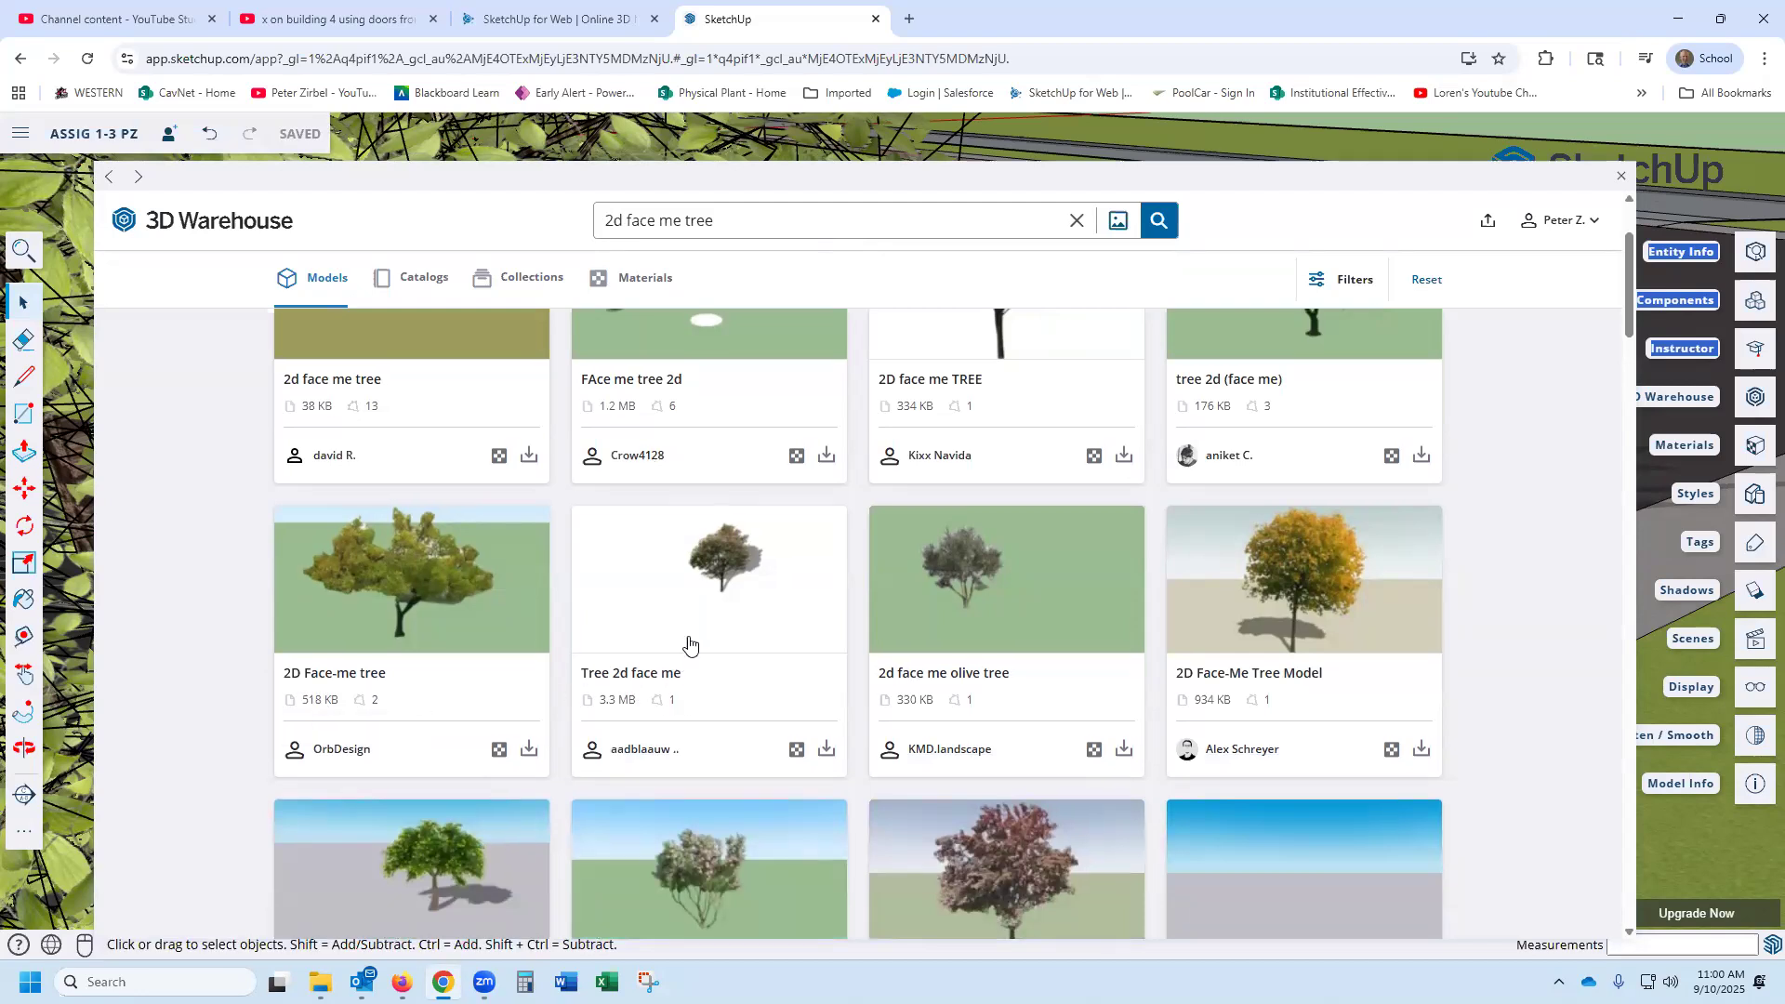
{"action": "scroll", "coordinate": [692, 642], "scroll_direction": "up", "scroll_amount": 2}
{"action": "scroll", "coordinate": [697, 642], "scroll_direction": "down", "scroll_amount": 4}
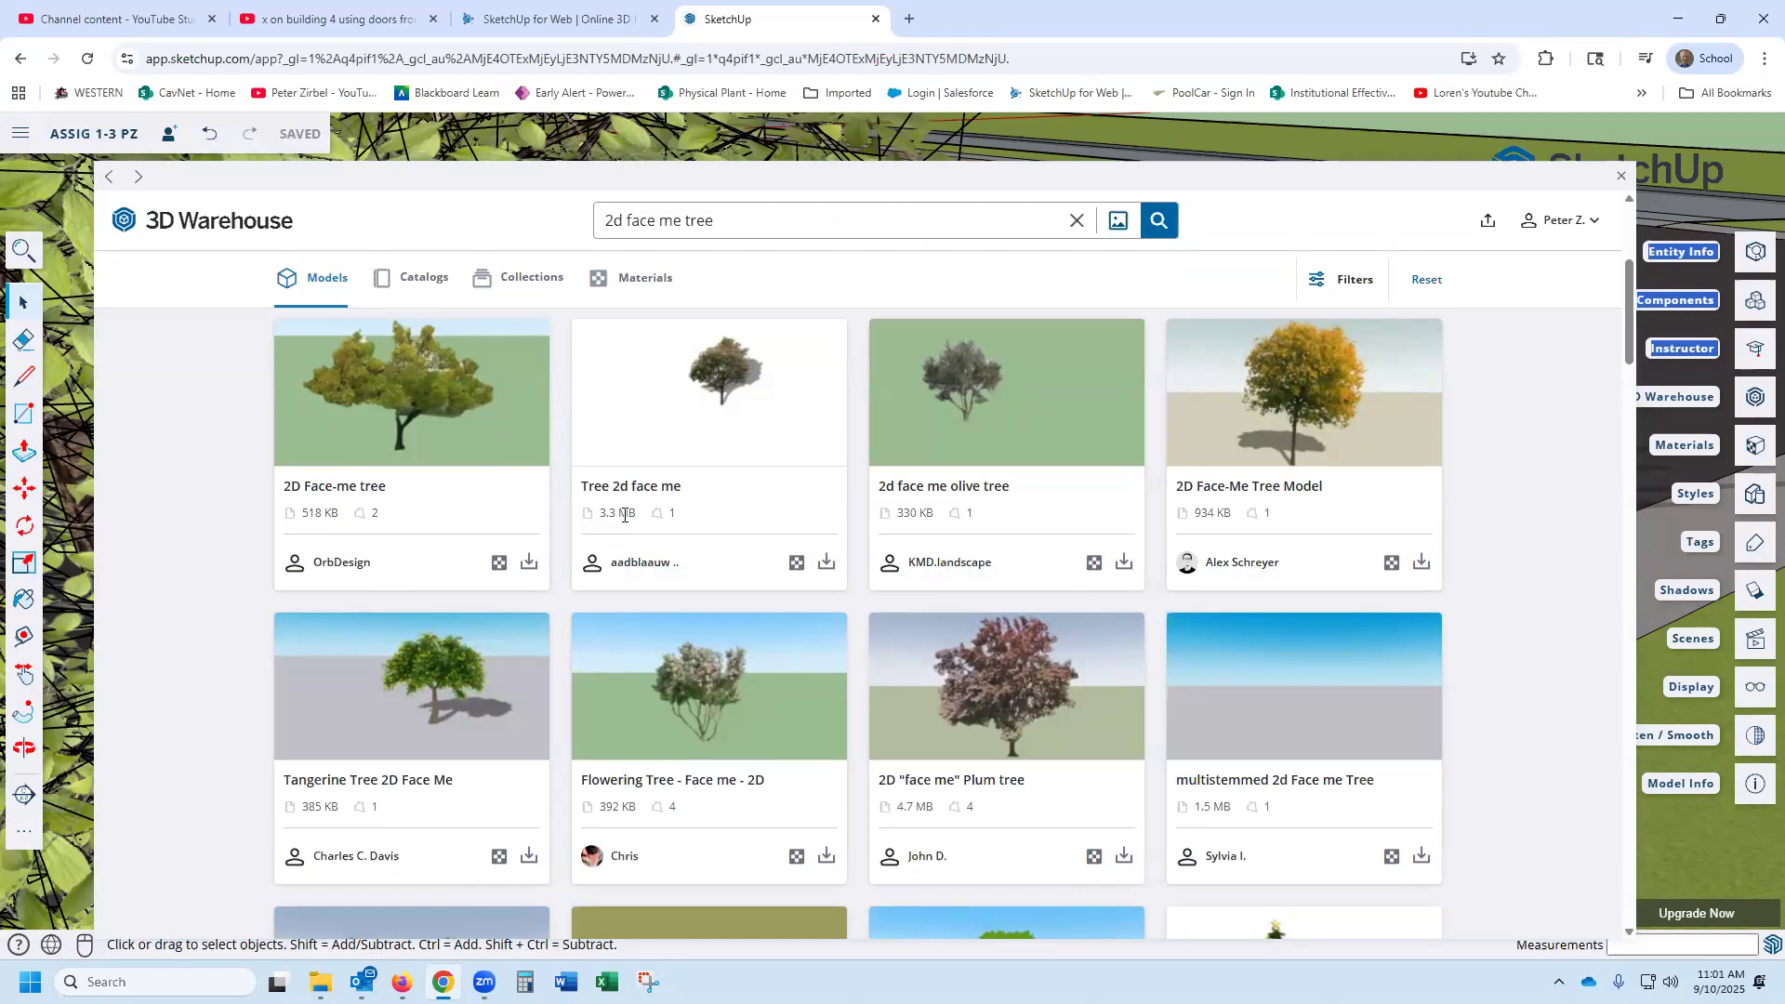
{"action": "scroll", "coordinate": [621, 520], "scroll_direction": "down", "scroll_amount": 5}
{"action": "scroll", "coordinate": [626, 512], "scroll_direction": "up", "scroll_amount": 3}
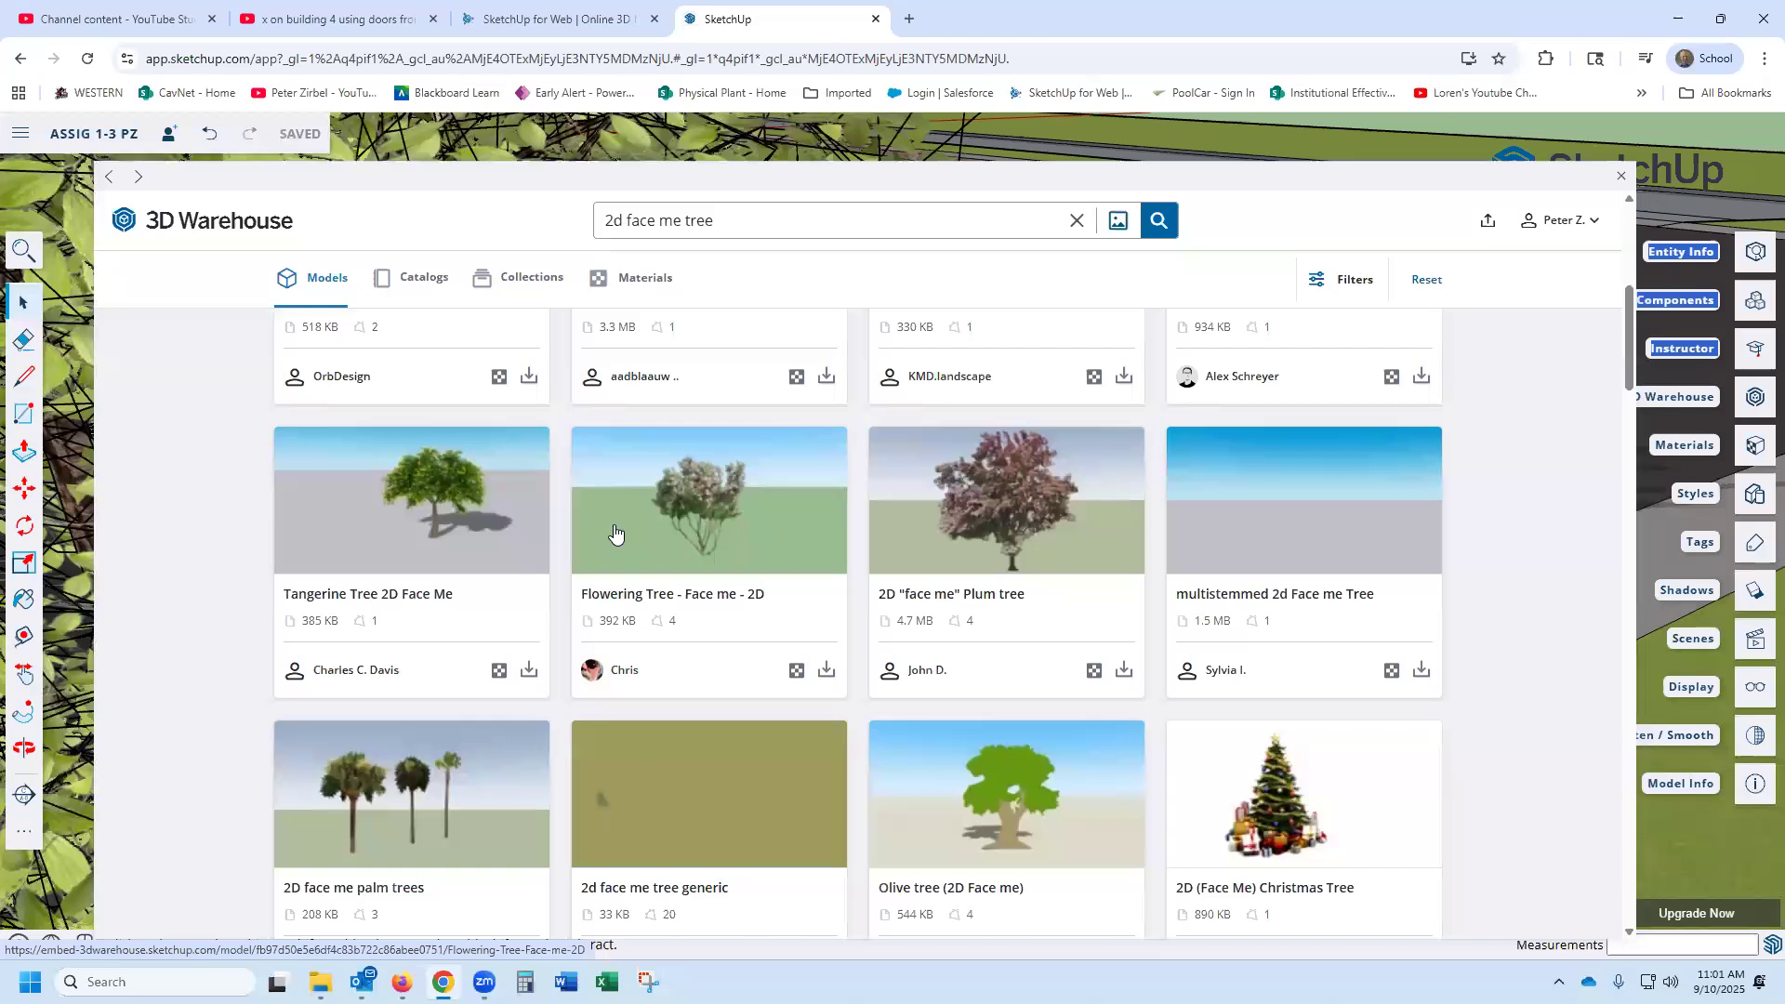
{"action": "scroll", "coordinate": [613, 531], "scroll_direction": "down", "scroll_amount": 3}
{"action": "scroll", "coordinate": [613, 531], "scroll_direction": "down", "scroll_amount": 4}
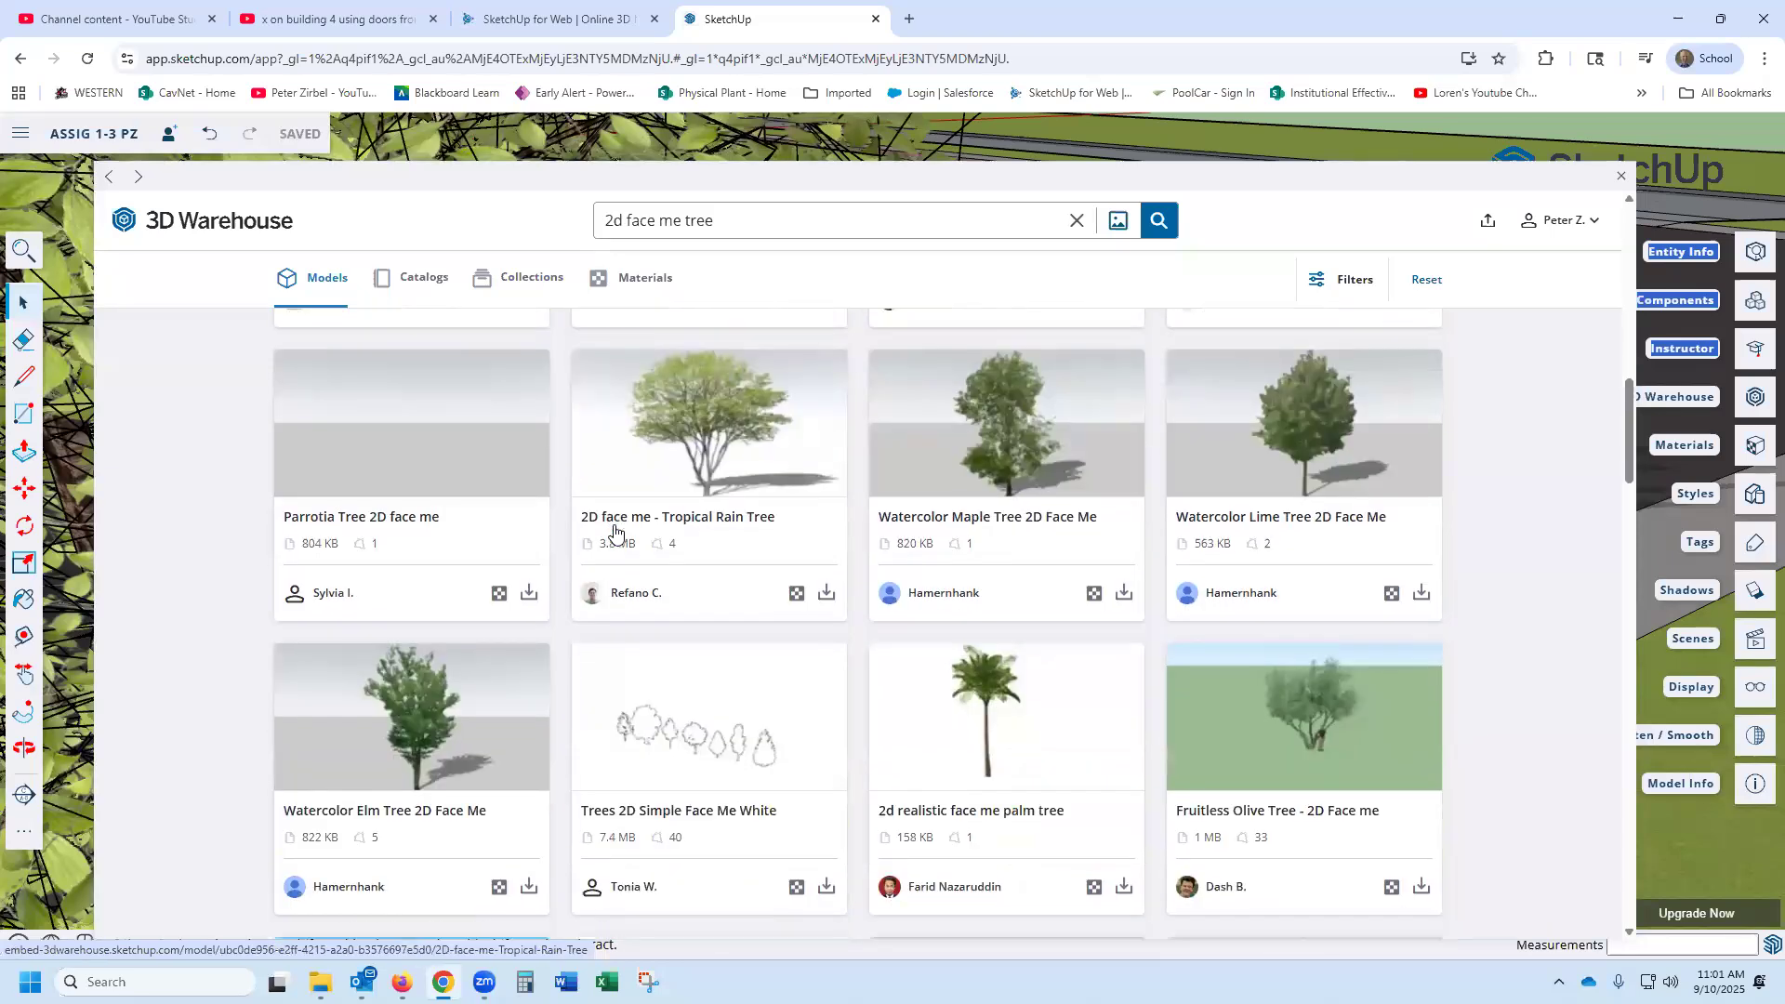
{"action": "scroll", "coordinate": [614, 531], "scroll_direction": "down", "scroll_amount": 2}
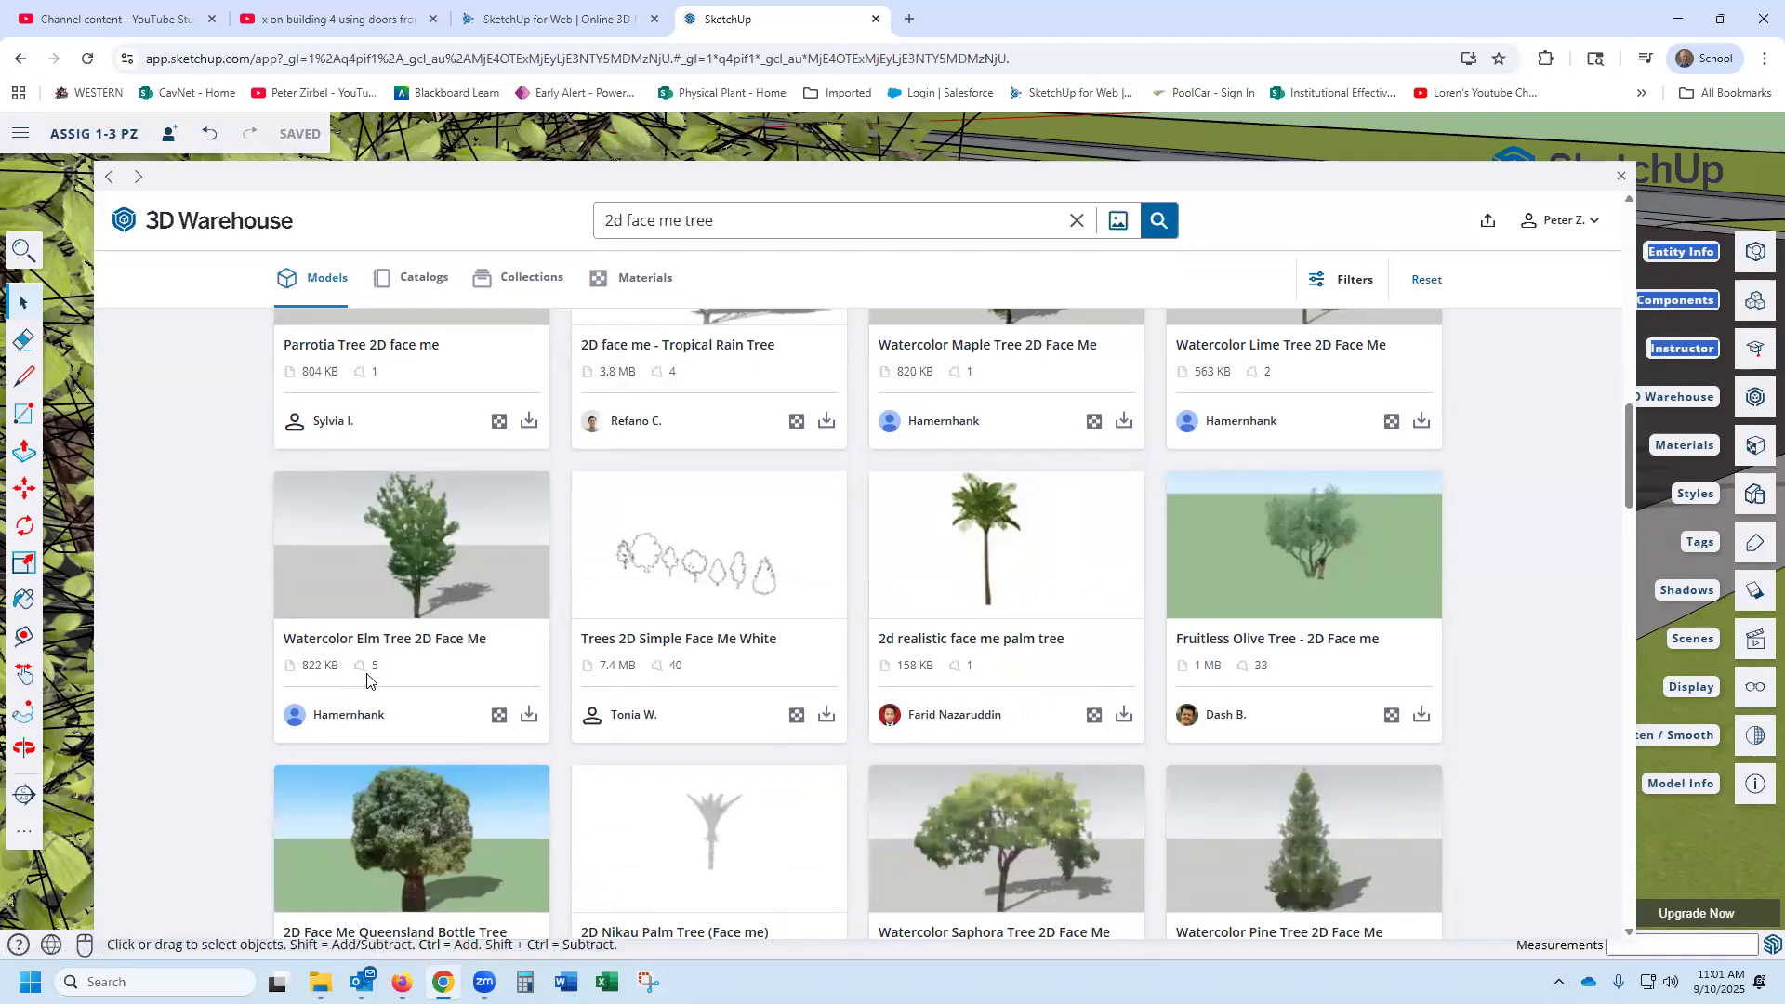
{"action": "scroll", "coordinate": [372, 642], "scroll_direction": "down", "scroll_amount": 1}
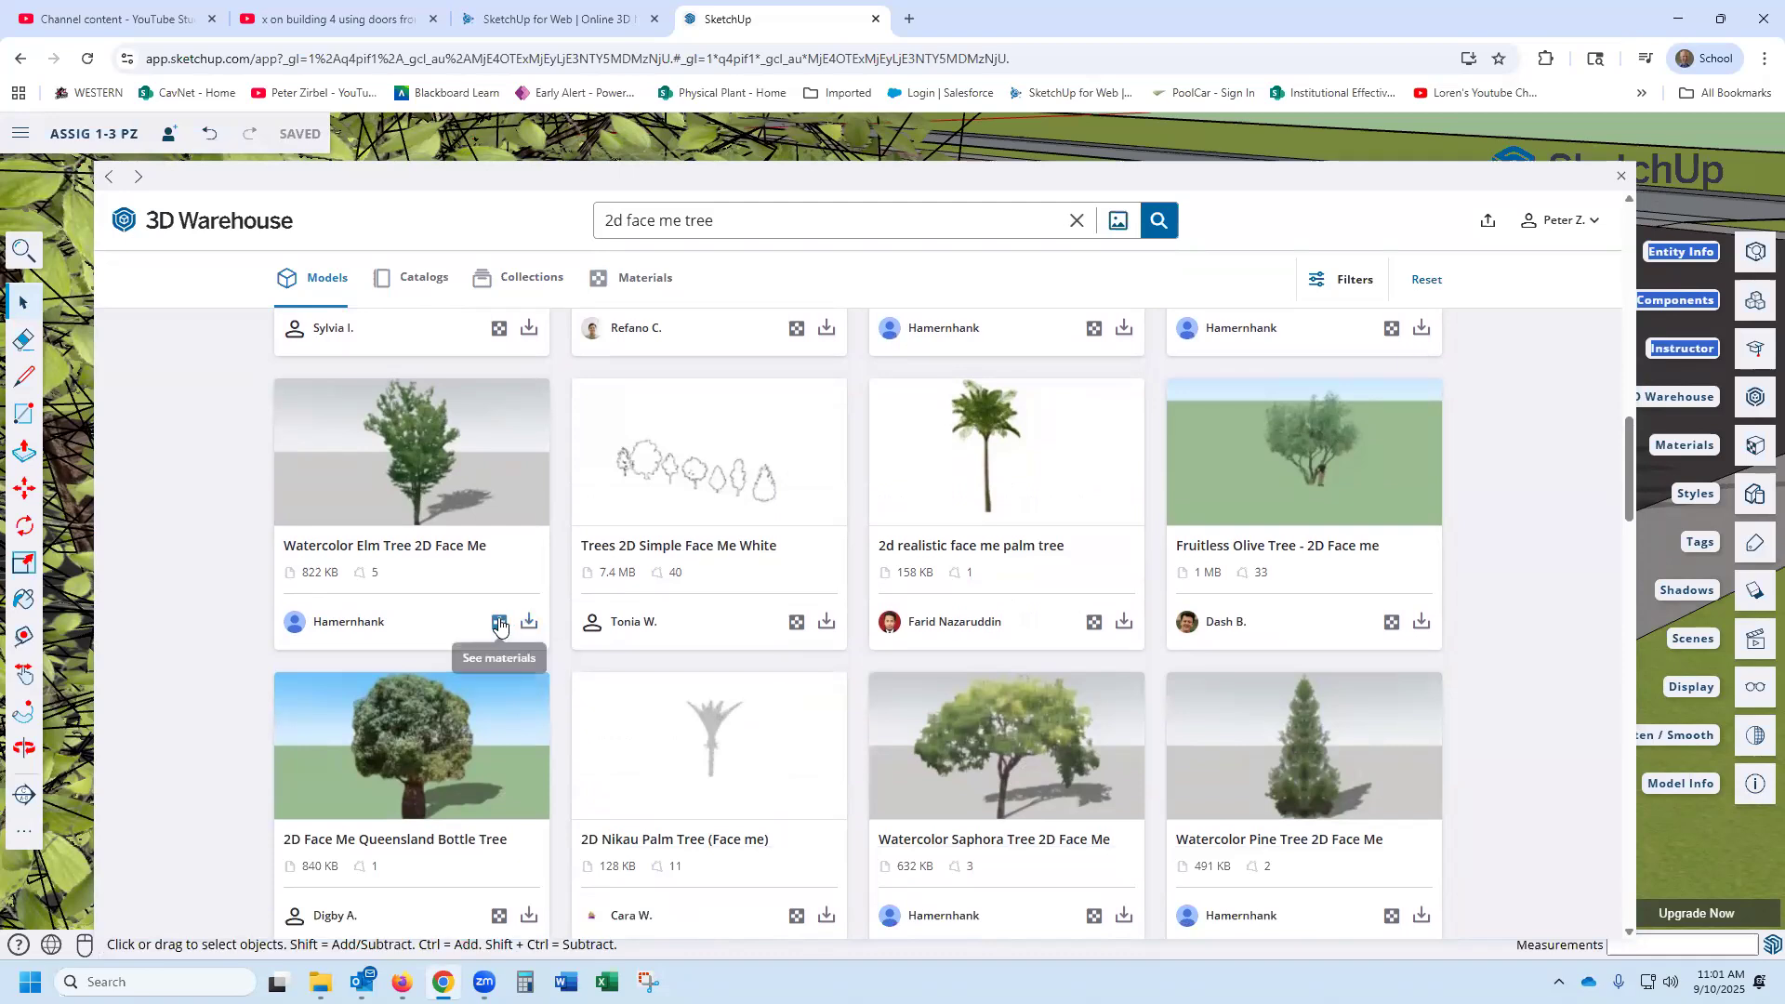
{"action": "left_click", "coordinate": [418, 471]}
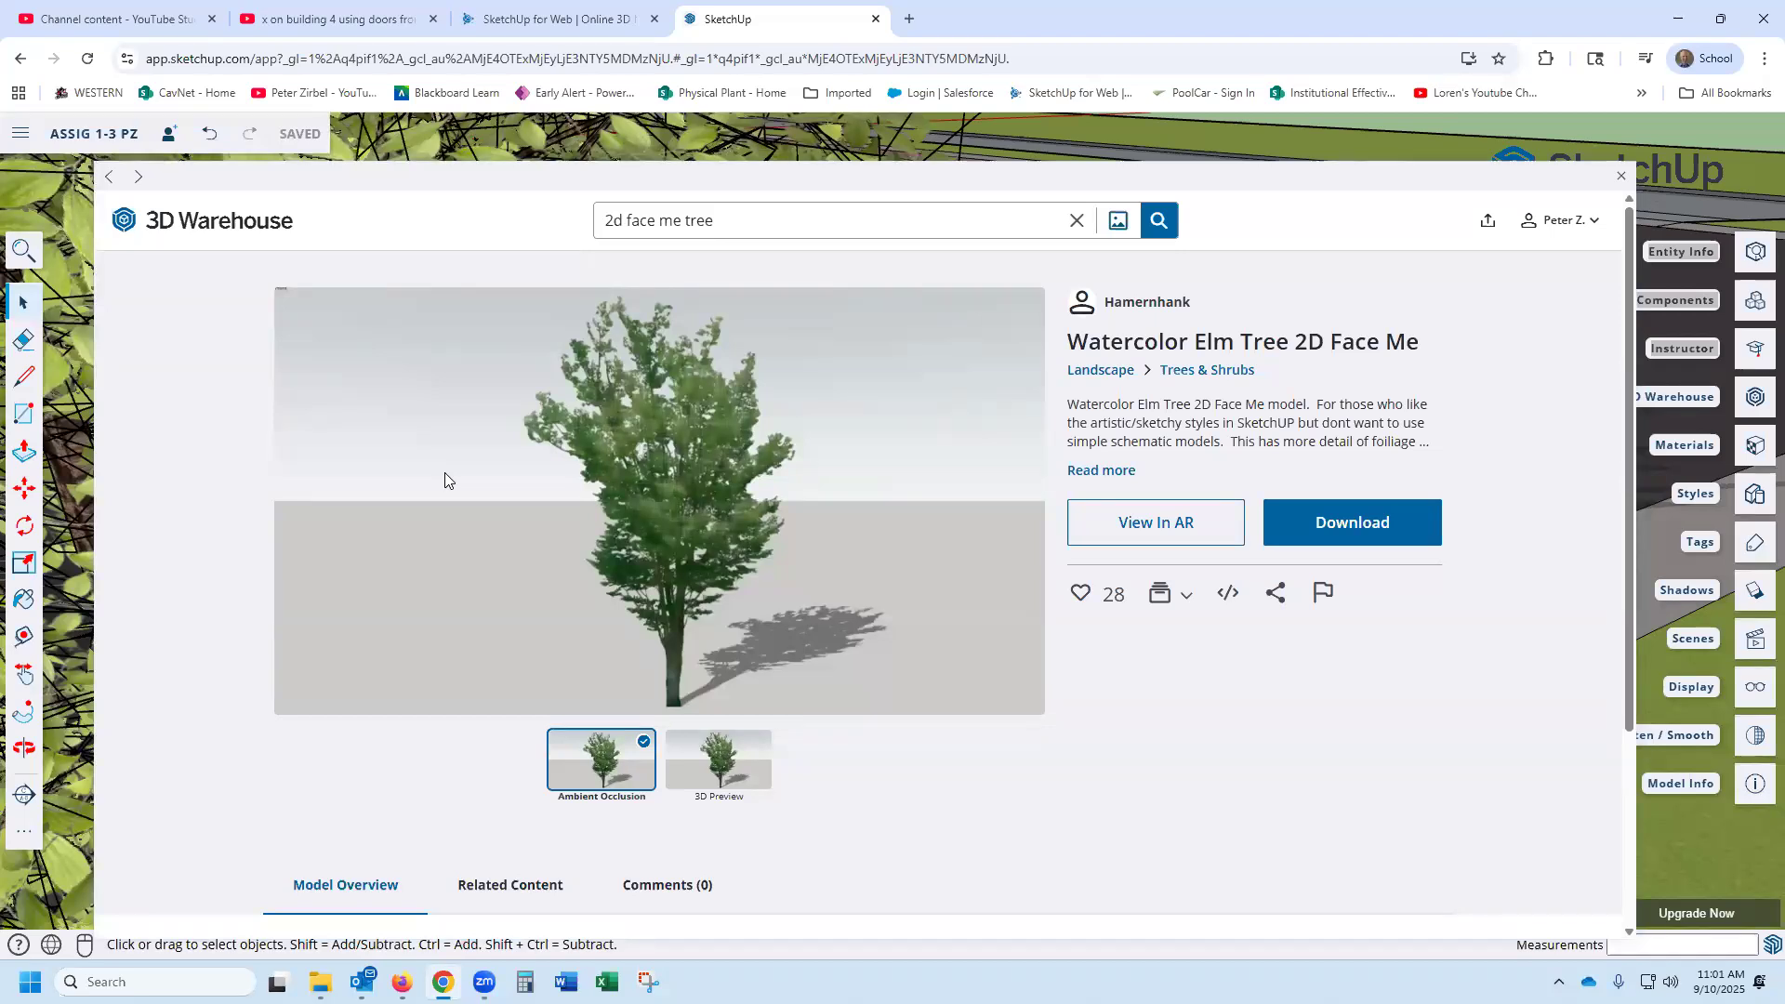
- Preview the Watercolor Elm Tree 2D Face Me model in 3D and orbit around it
{"action": "left_click", "coordinate": [714, 758]}
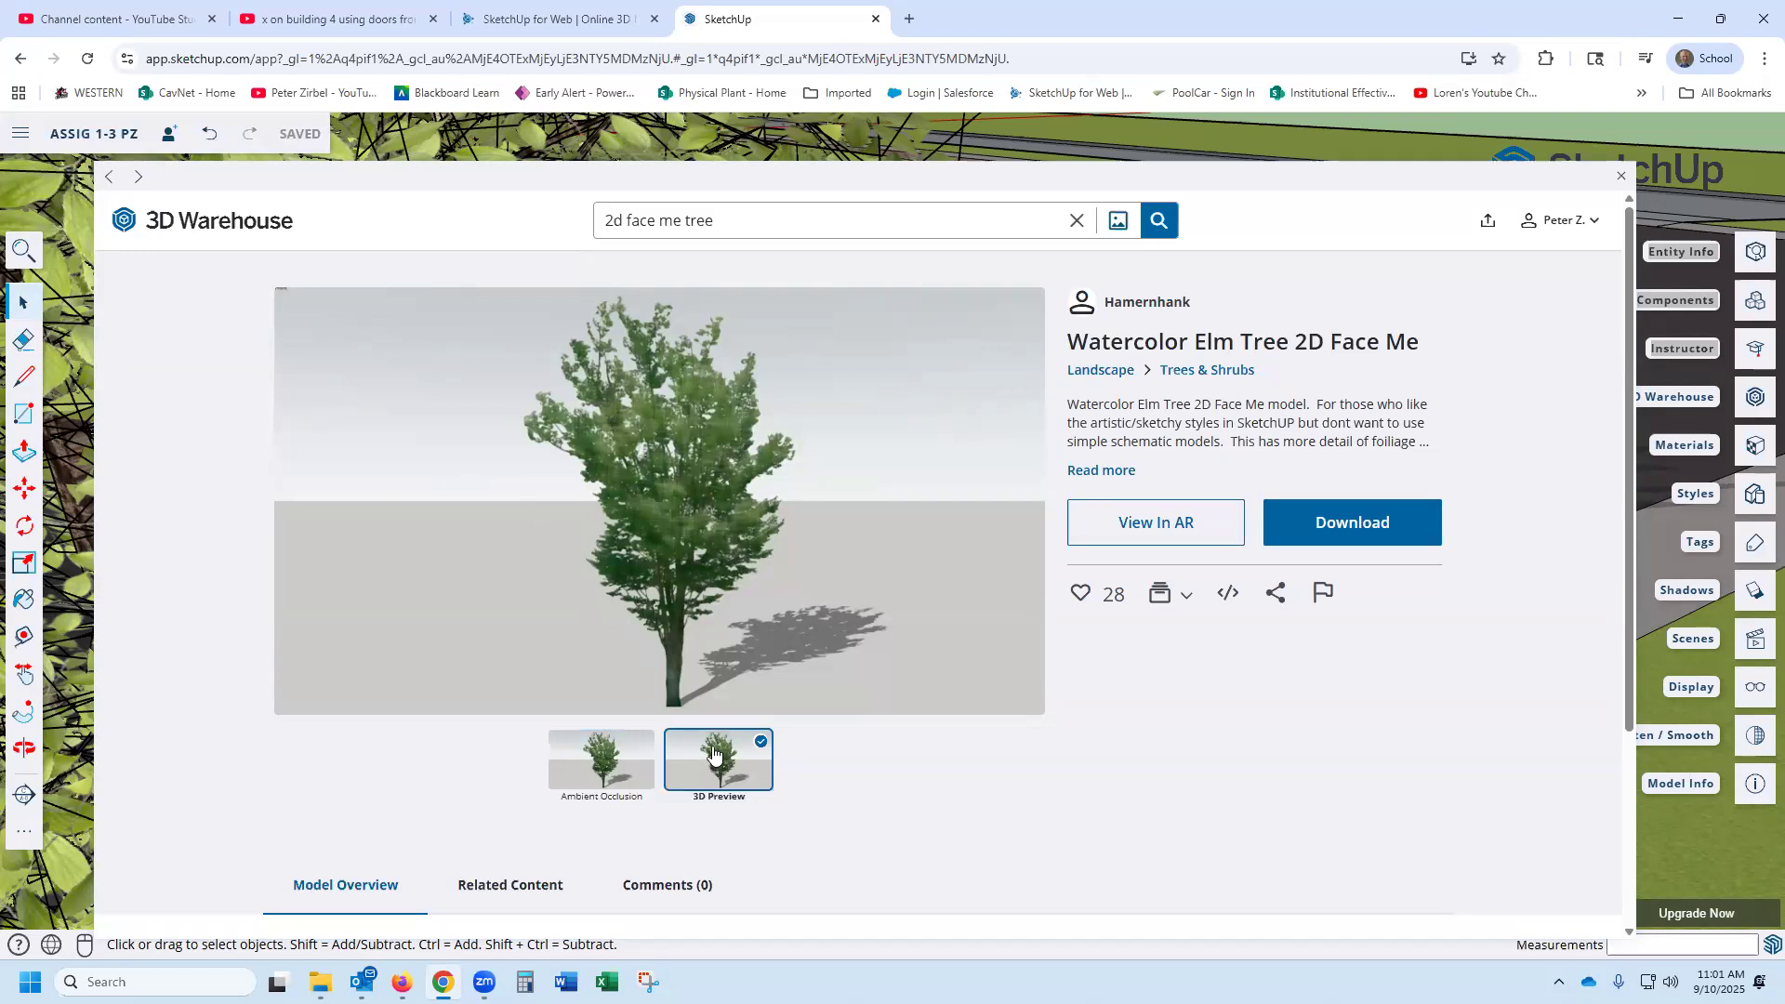
{"action": "mouse_move", "coordinate": [691, 582]}
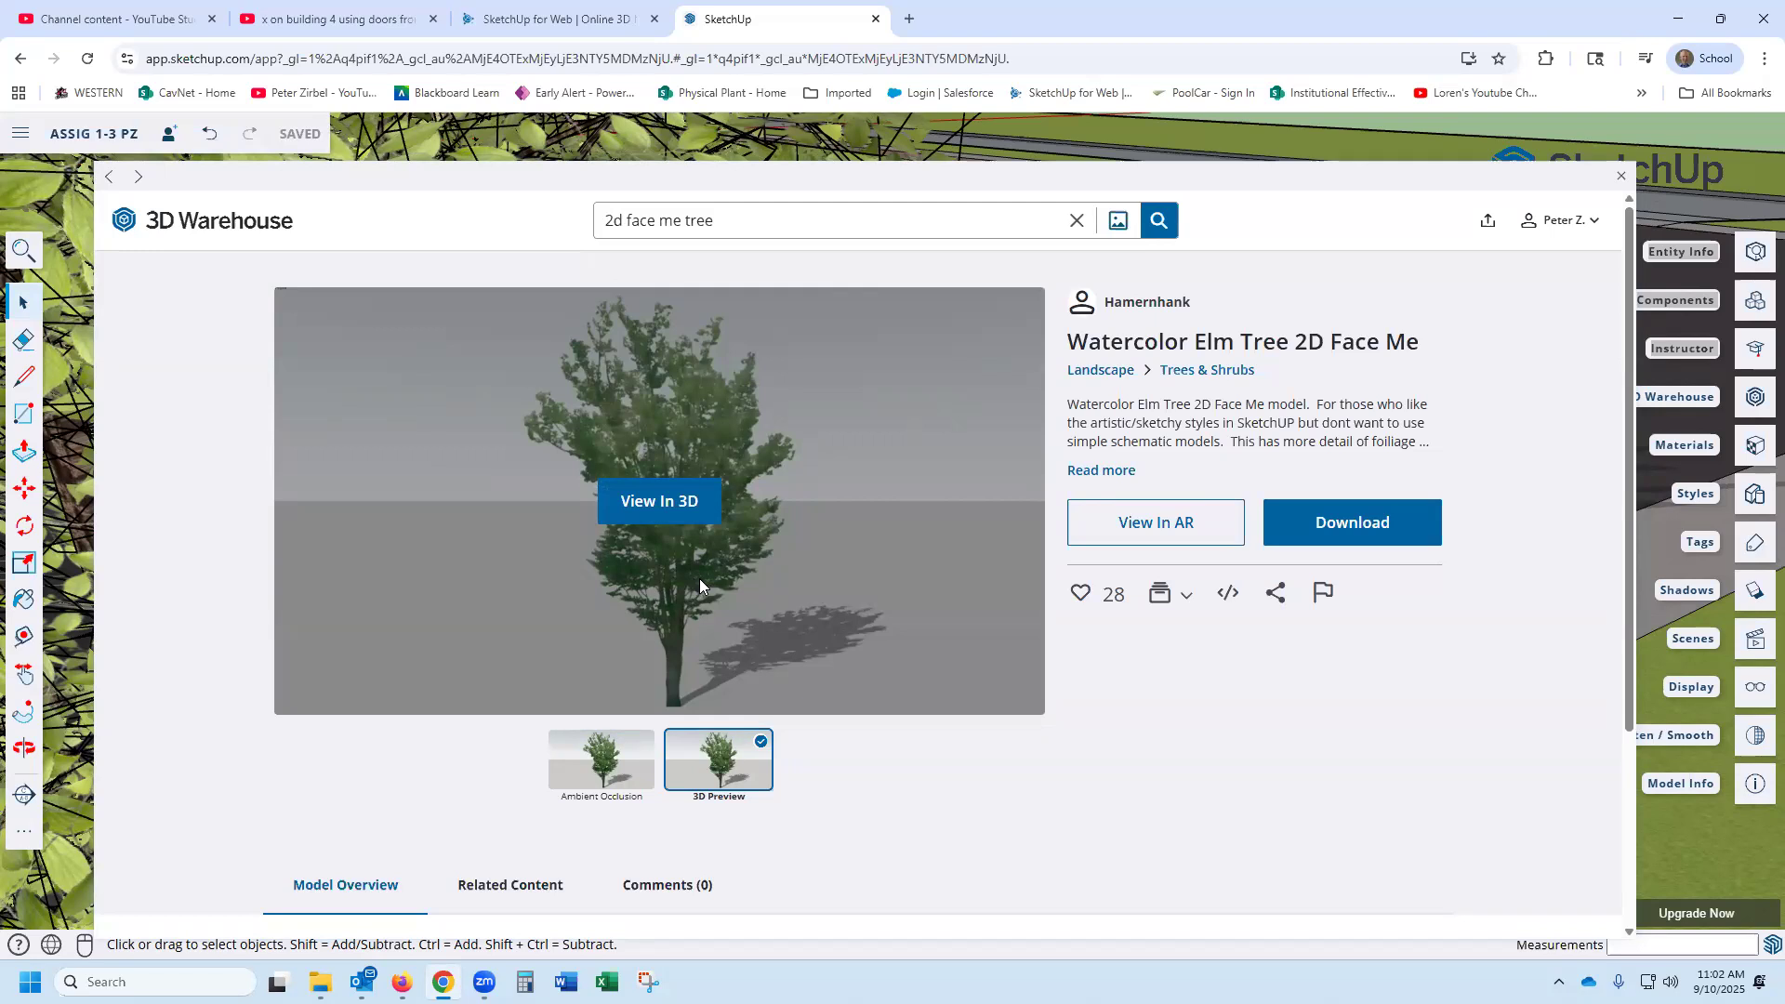
{"action": "left_click", "coordinate": [629, 498]}
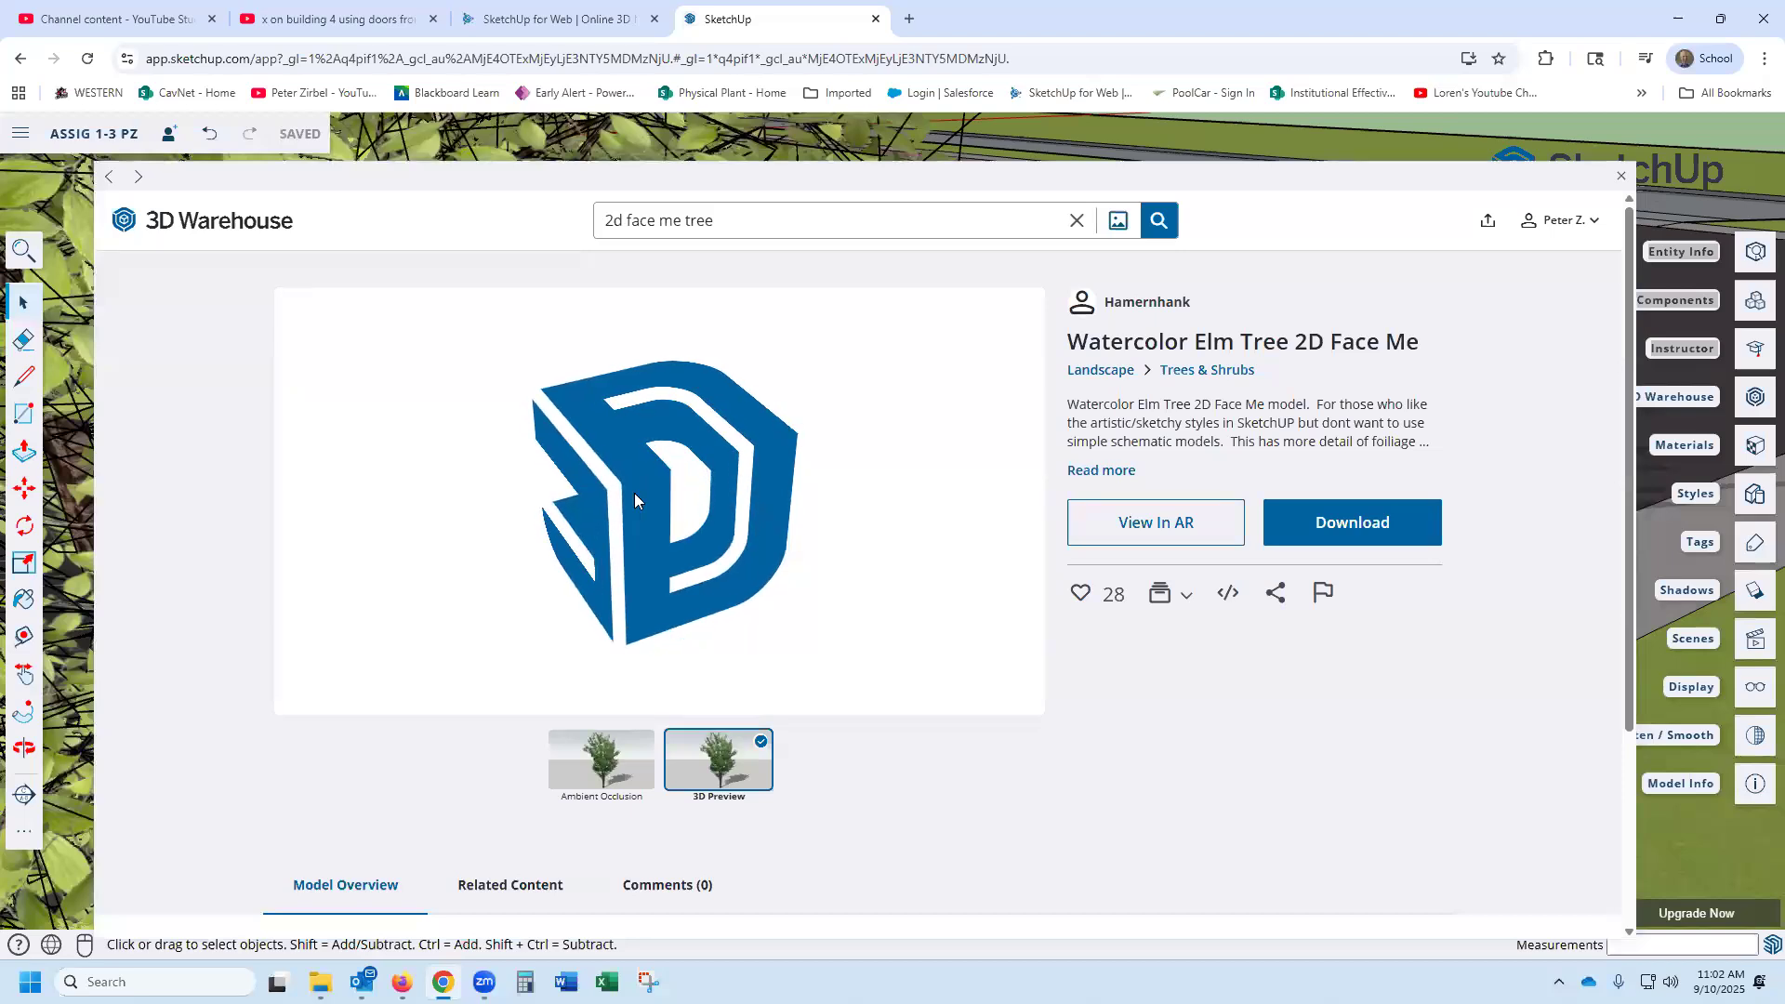
{"action": "mouse_move", "coordinate": [656, 518]}
{"action": "left_mouse_down"}
{"action": "mouse_move", "coordinate": [427, 510]}
{"action": "mouse_move", "coordinate": [741, 550]}
{"action": "mouse_move", "coordinate": [866, 499]}
{"action": "mouse_move", "coordinate": [809, 530]}
{"action": "mouse_move", "coordinate": [554, 561]}
{"action": "mouse_move", "coordinate": [403, 511]}
{"action": "mouse_move", "coordinate": [681, 535]}
{"action": "mouse_move", "coordinate": [842, 523]}
{"action": "mouse_move", "coordinate": [874, 499]}
{"action": "mouse_move", "coordinate": [602, 547]}
{"action": "mouse_move", "coordinate": [600, 530]}
{"action": "mouse_move", "coordinate": [666, 494]}
{"action": "mouse_move", "coordinate": [689, 511]}
{"action": "left_mouse_up"}
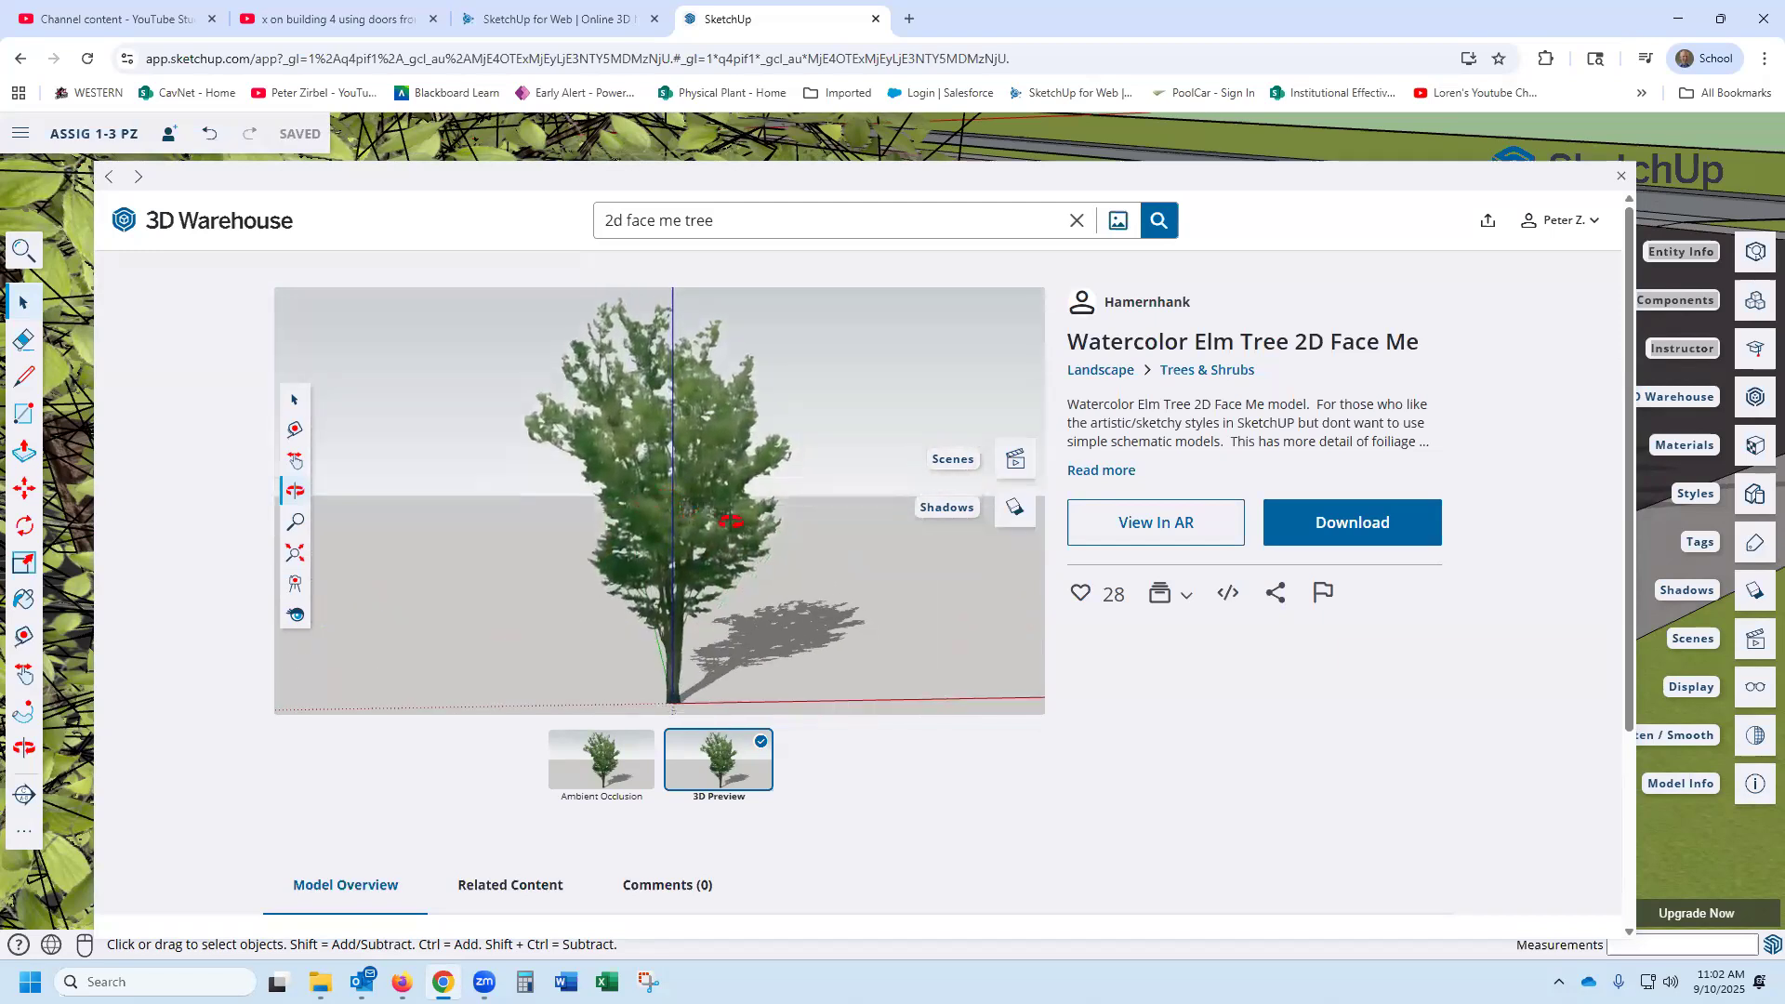
- Download the Watercolor Elm Tree into the model and place it on the roadside grass strip beside the existing tree near the red car
{"action": "left_click", "coordinate": [1364, 537]}
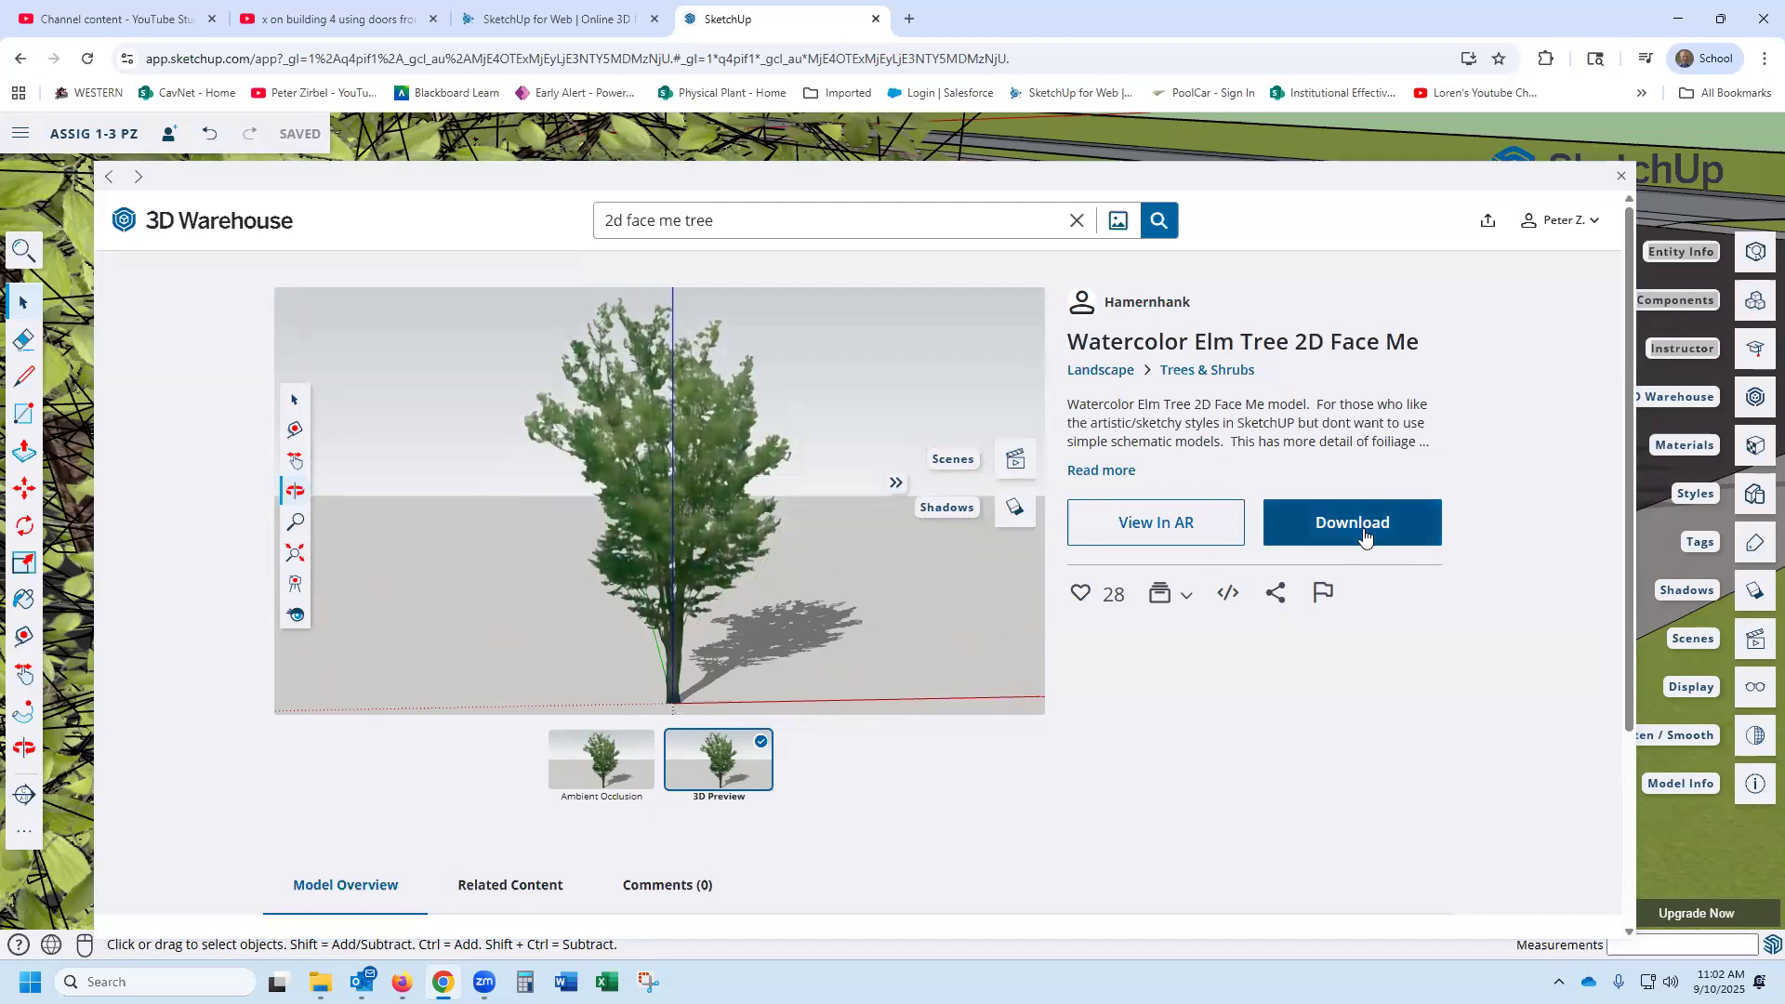
{"action": "scroll", "coordinate": [1200, 543], "scroll_direction": "down", "scroll_amount": 6}
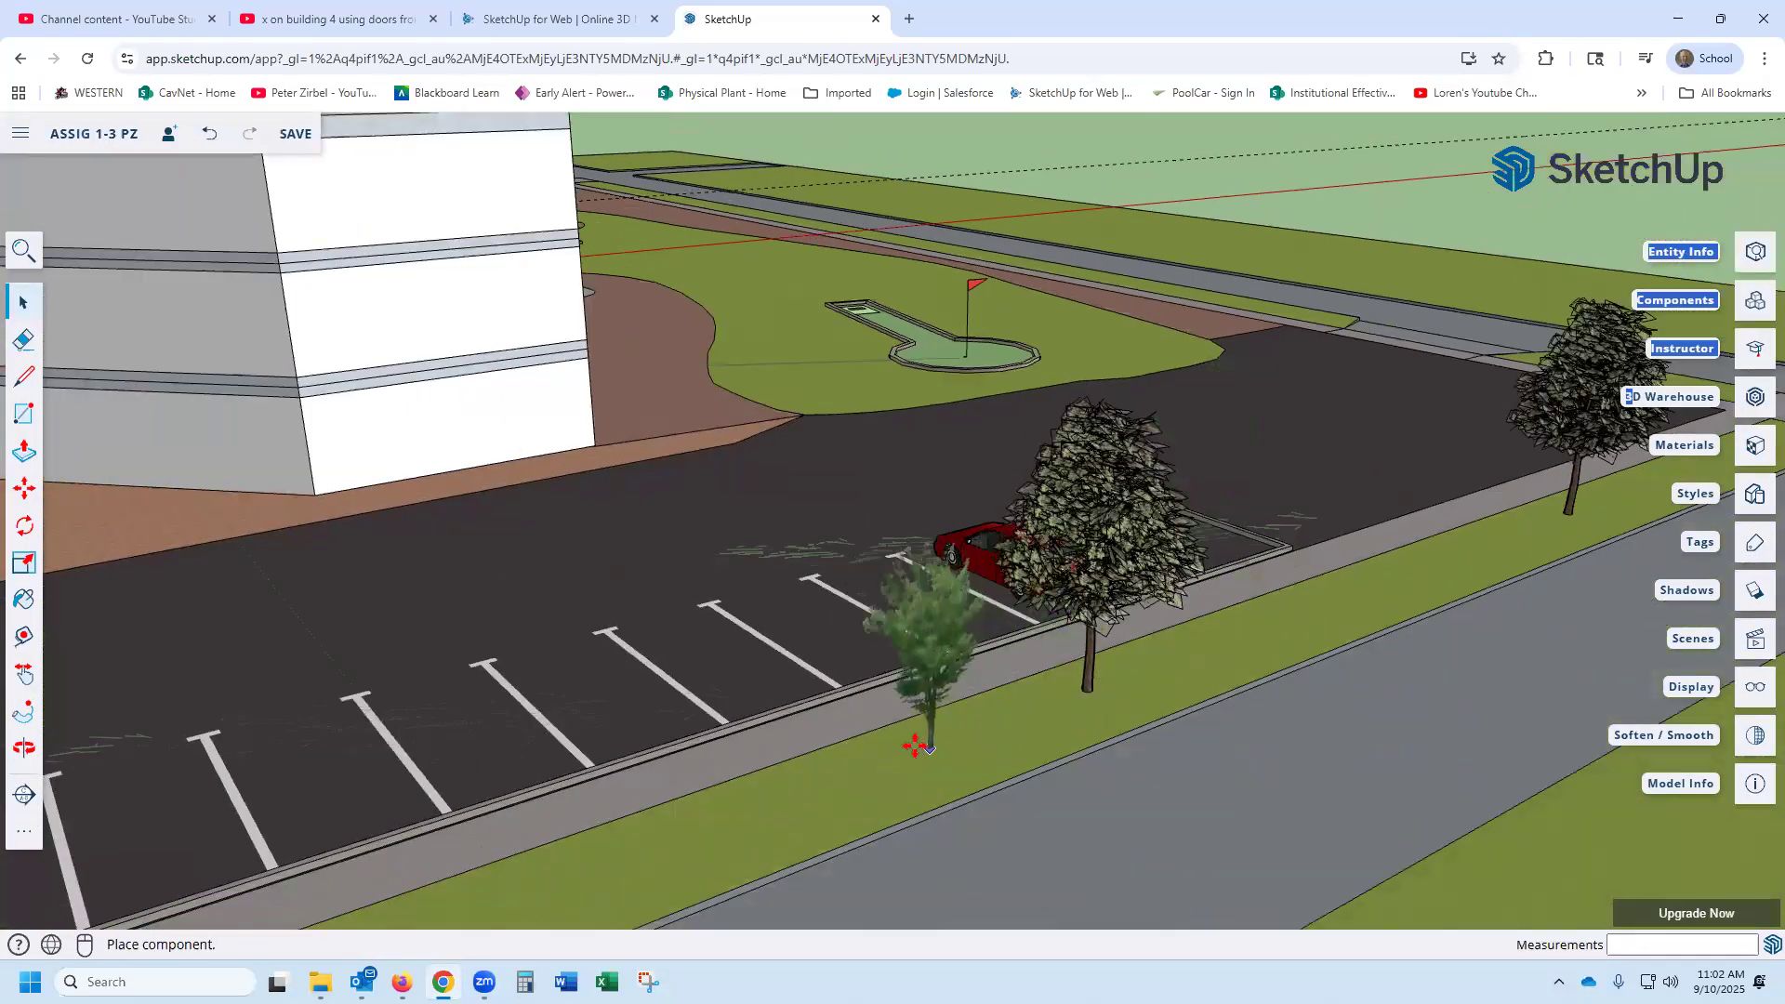
{"action": "left_click", "coordinate": [914, 747]}
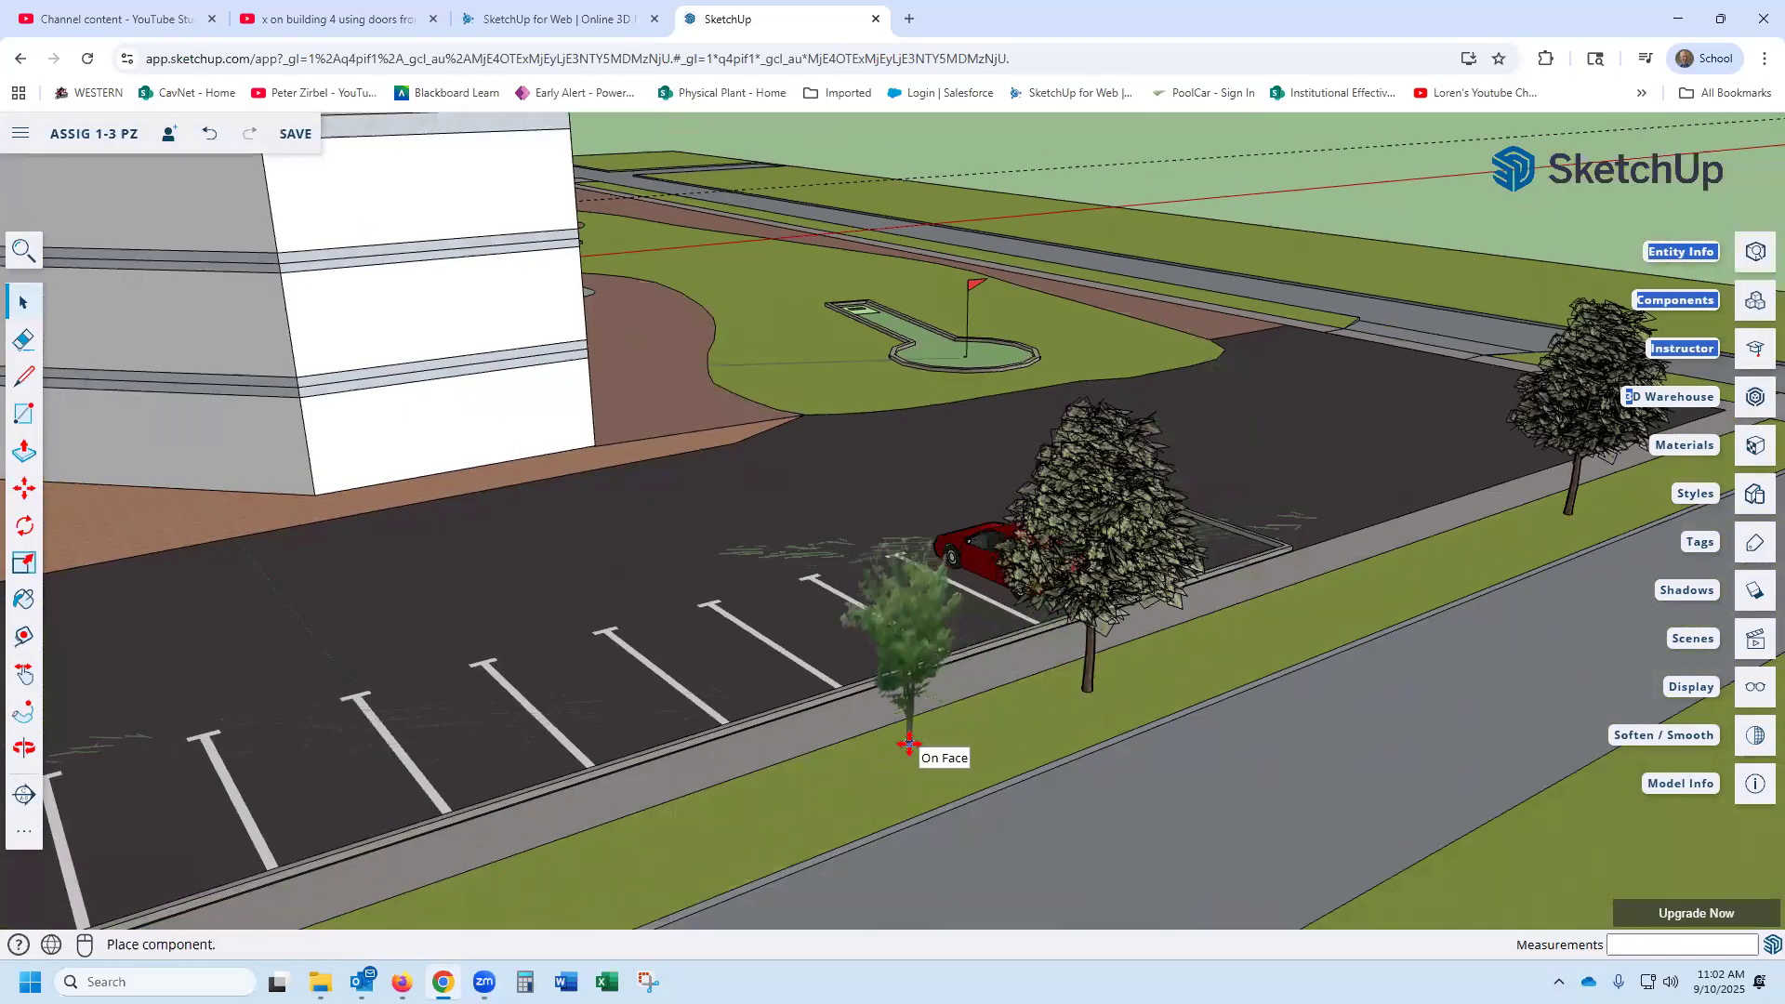
{"action": "scroll", "coordinate": [1032, 729], "scroll_direction": "up", "scroll_amount": 5}
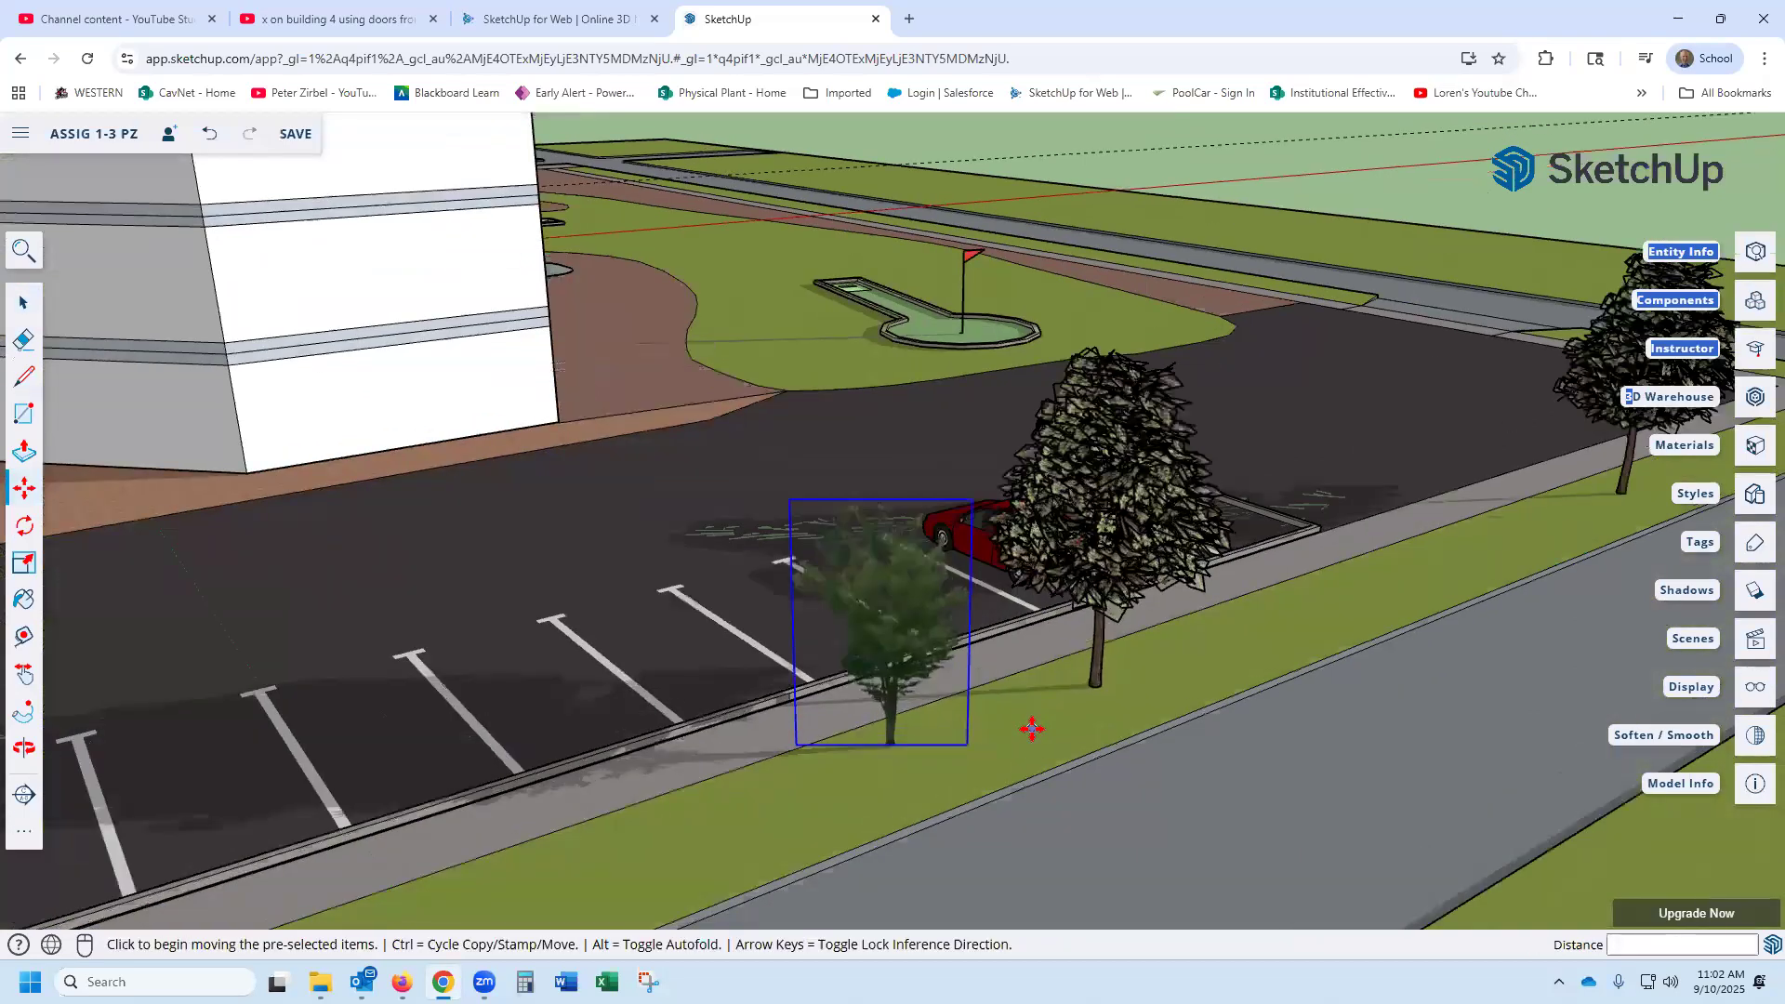
{"action": "middle_click_drag", "start_coordinate": [1009, 702], "coordinate": [1136, 688]}
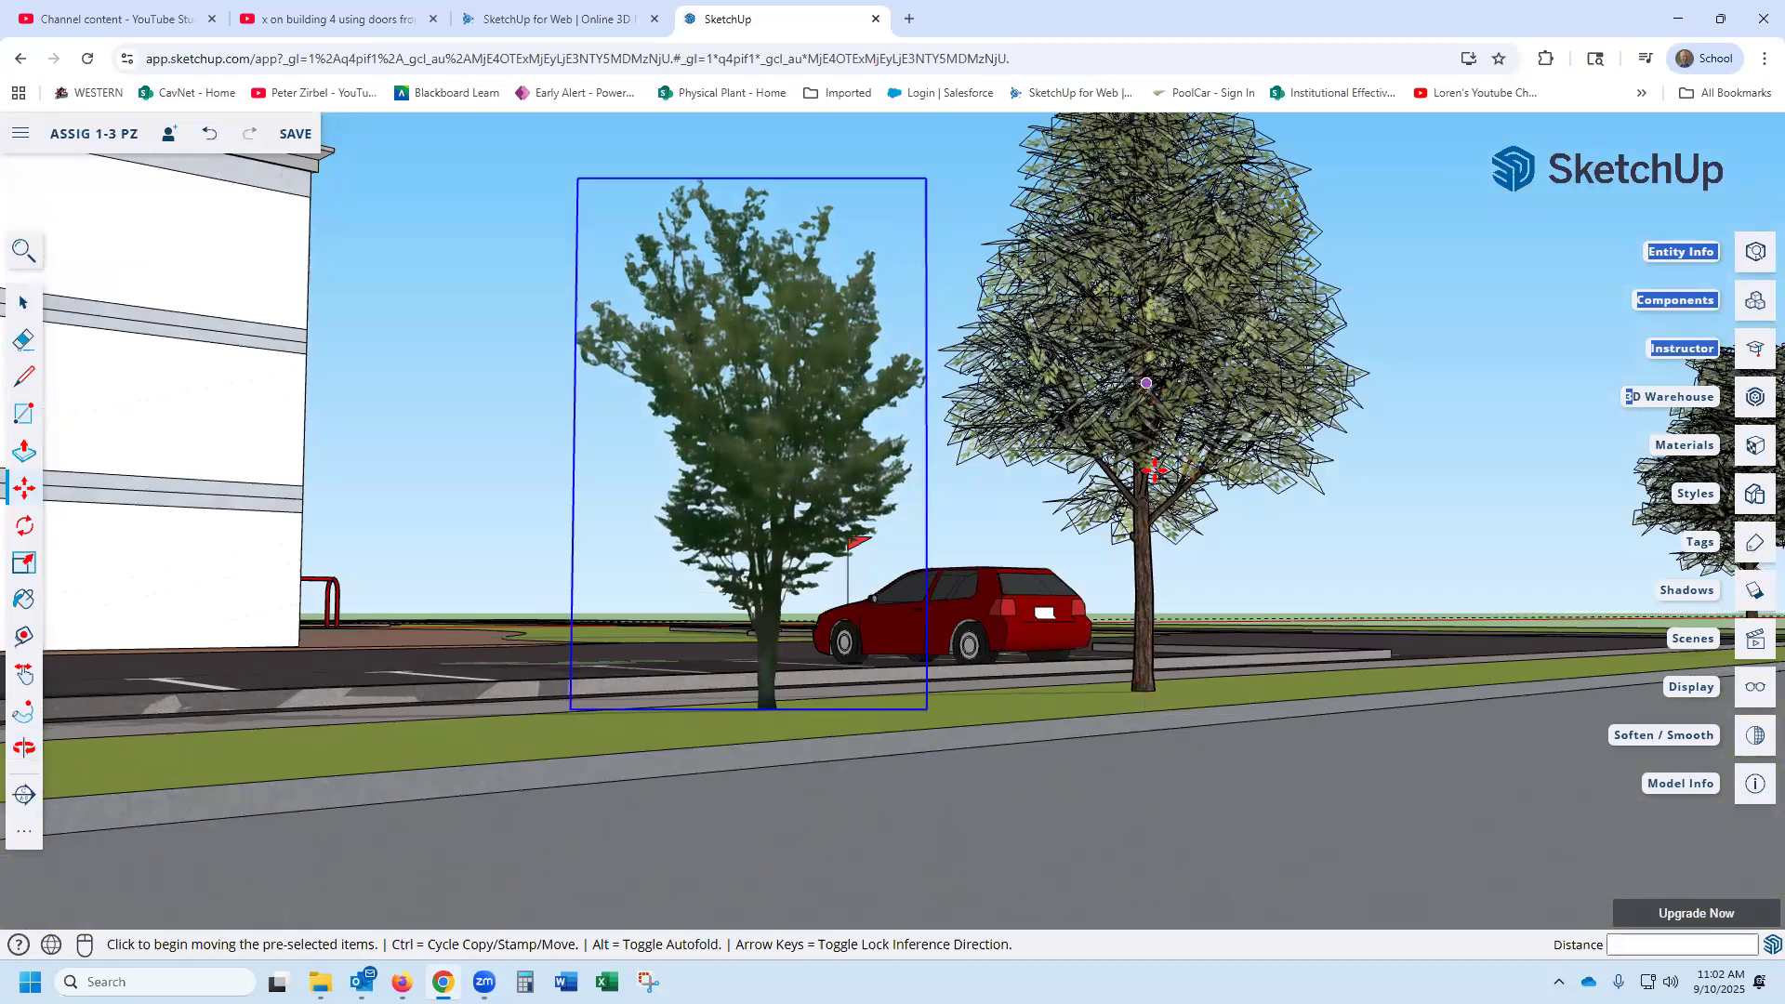
- Search 3D Warehouse for "3d tree"
{"action": "middle_click_drag", "start_coordinate": [1227, 715], "coordinate": [1595, 719]}
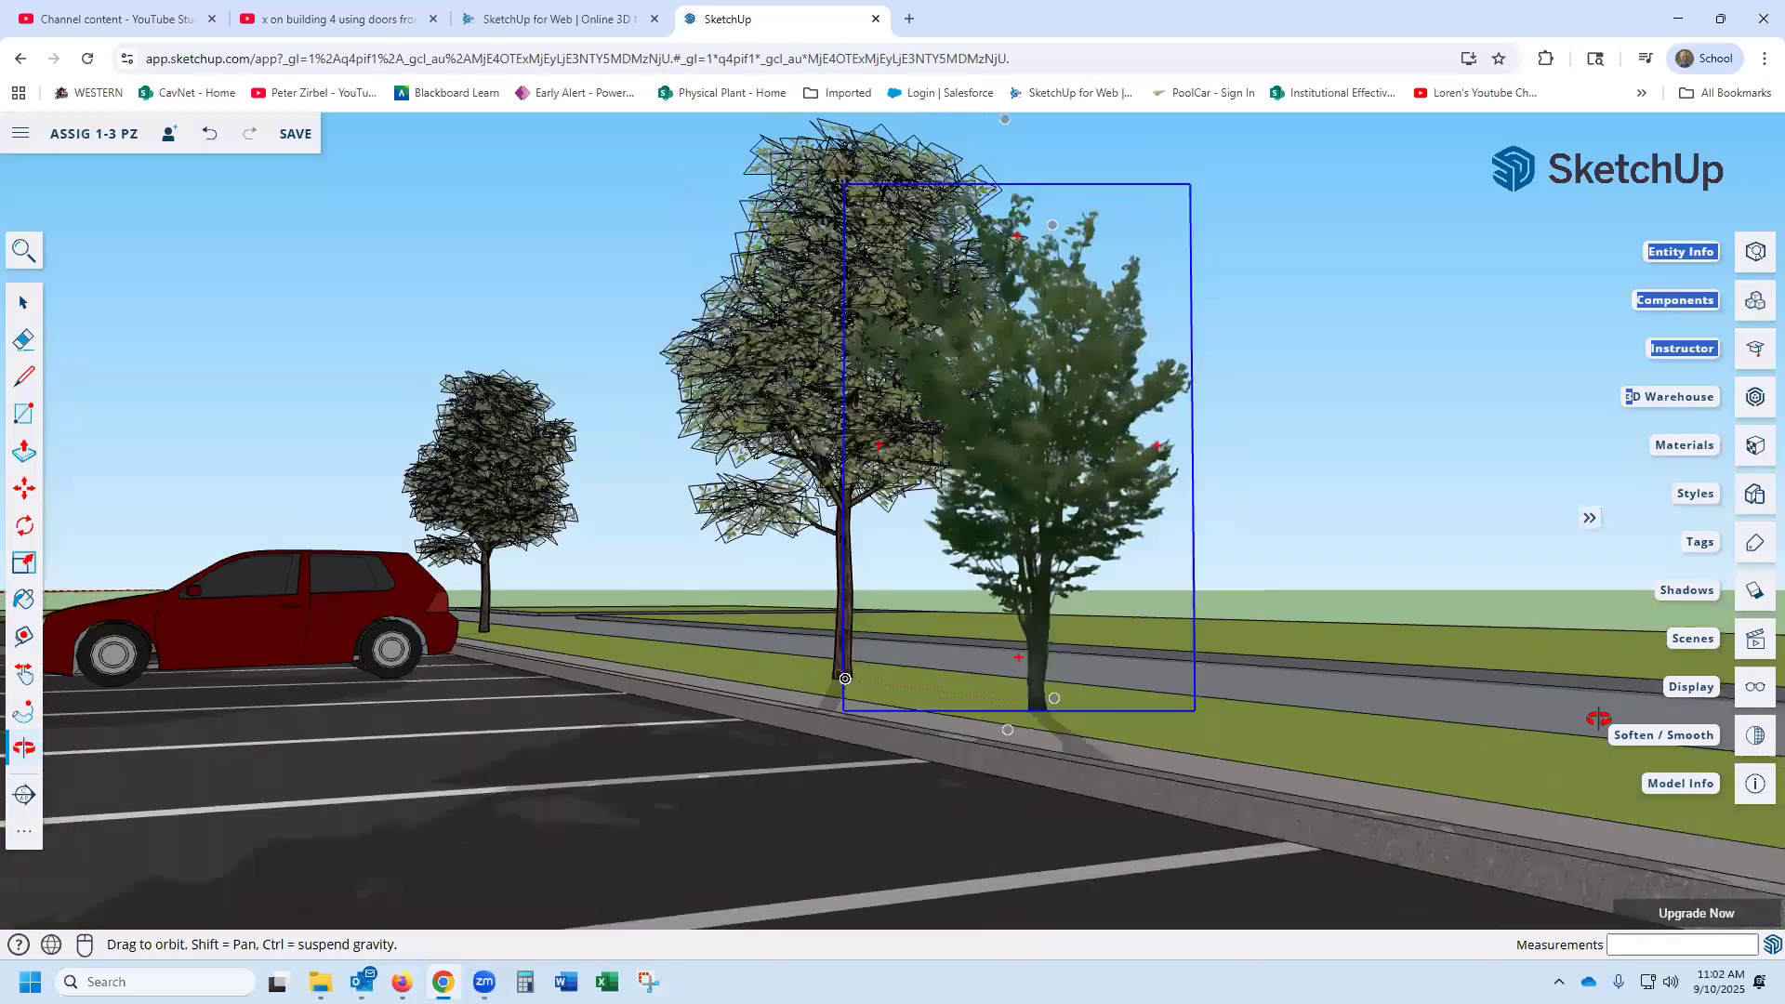
{"action": "middle_click_drag", "start_coordinate": [1285, 734], "coordinate": [806, 733]}
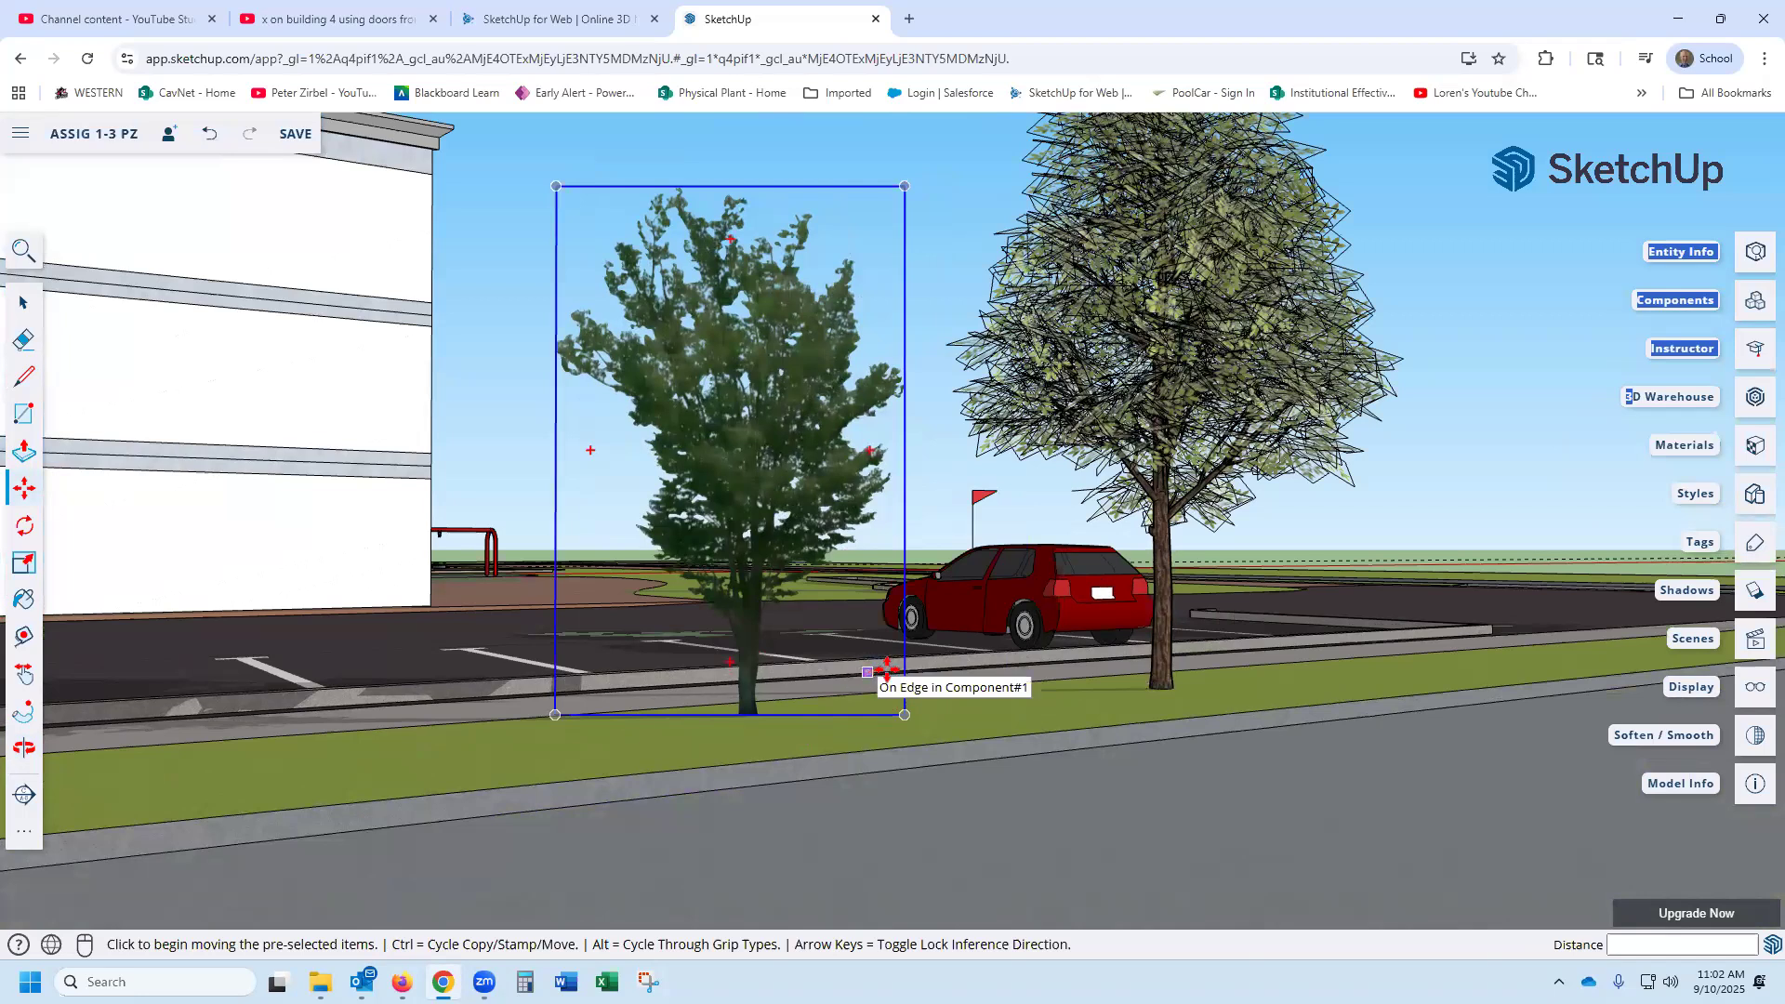
{"action": "left_click", "coordinate": [1753, 406]}
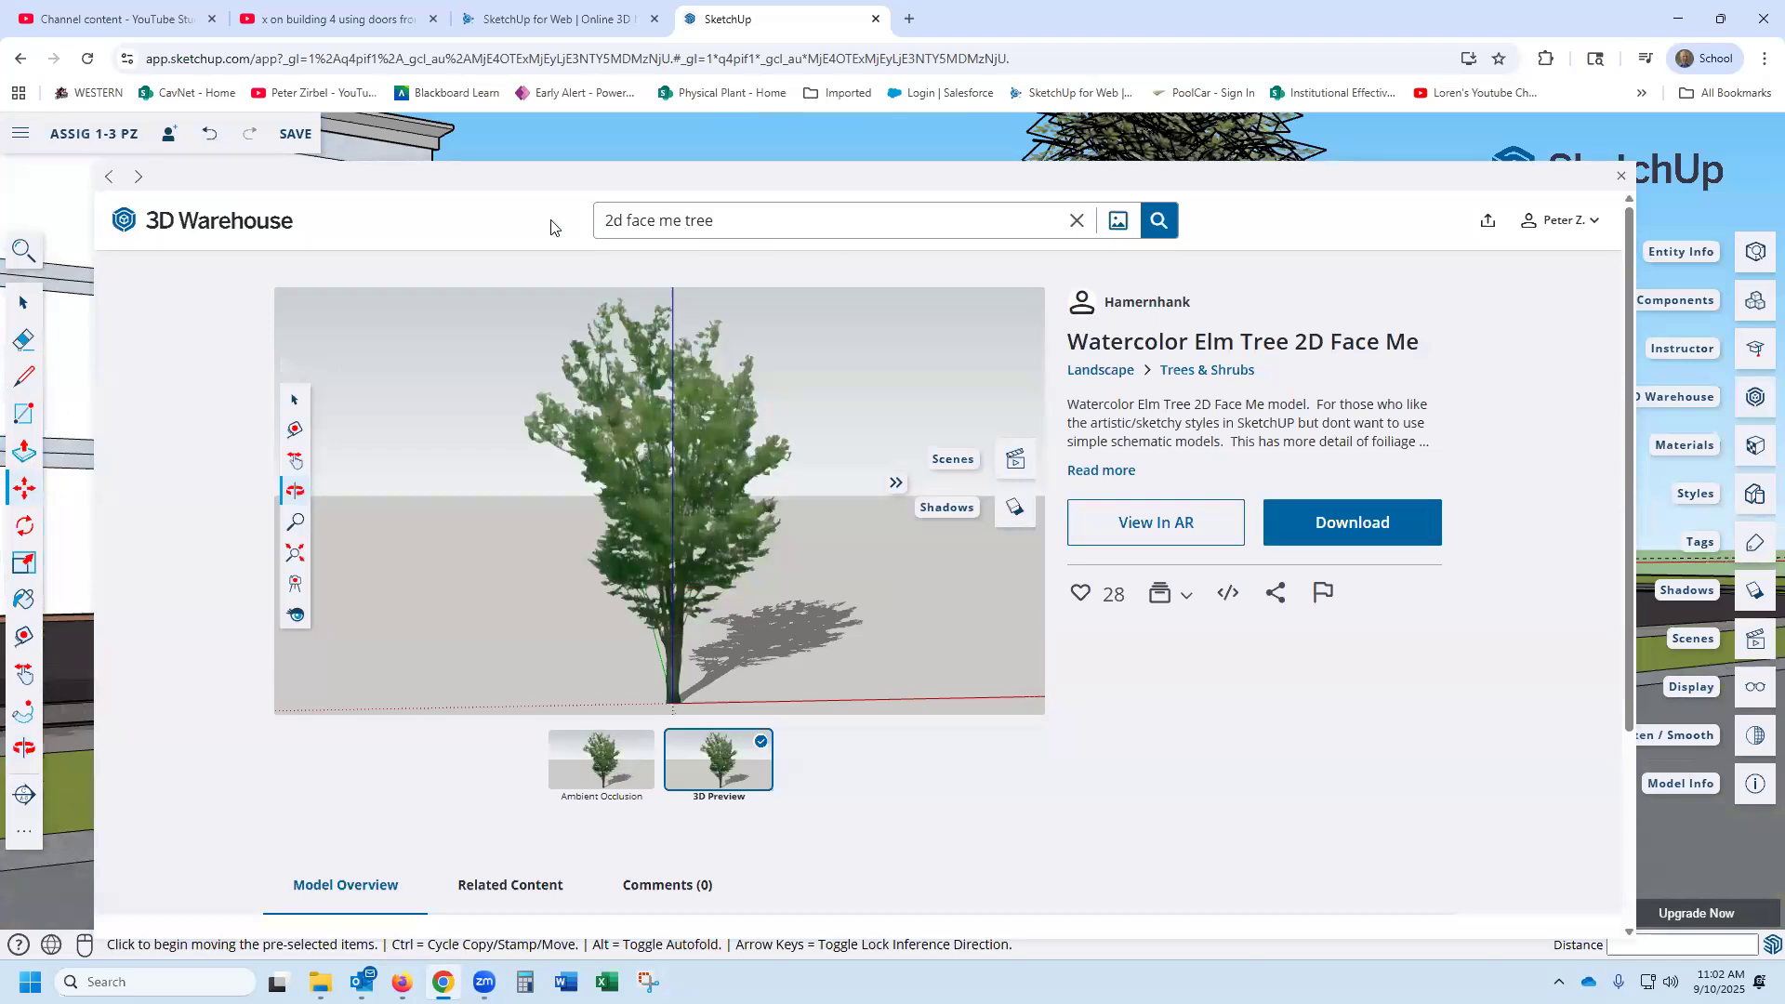
{"action": "left_click_drag", "start_coordinate": [550, 220], "coordinate": [496, 220]}
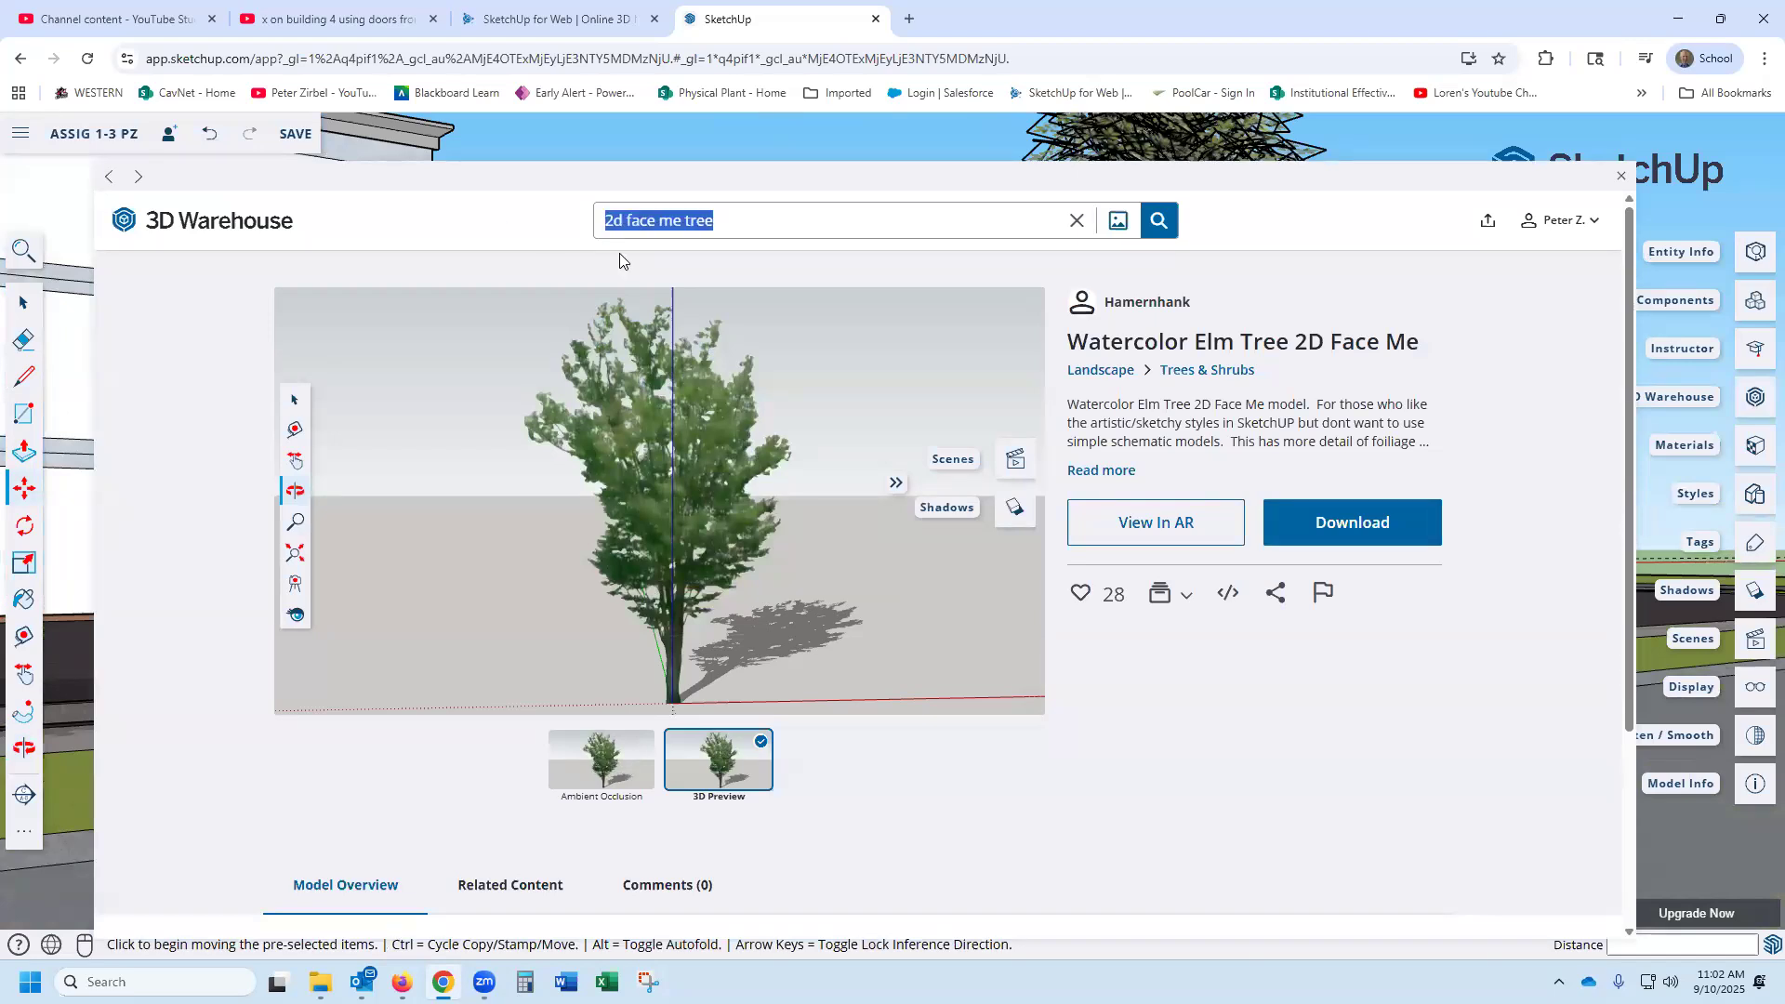
{"action": "type", "text": "3d tree"}
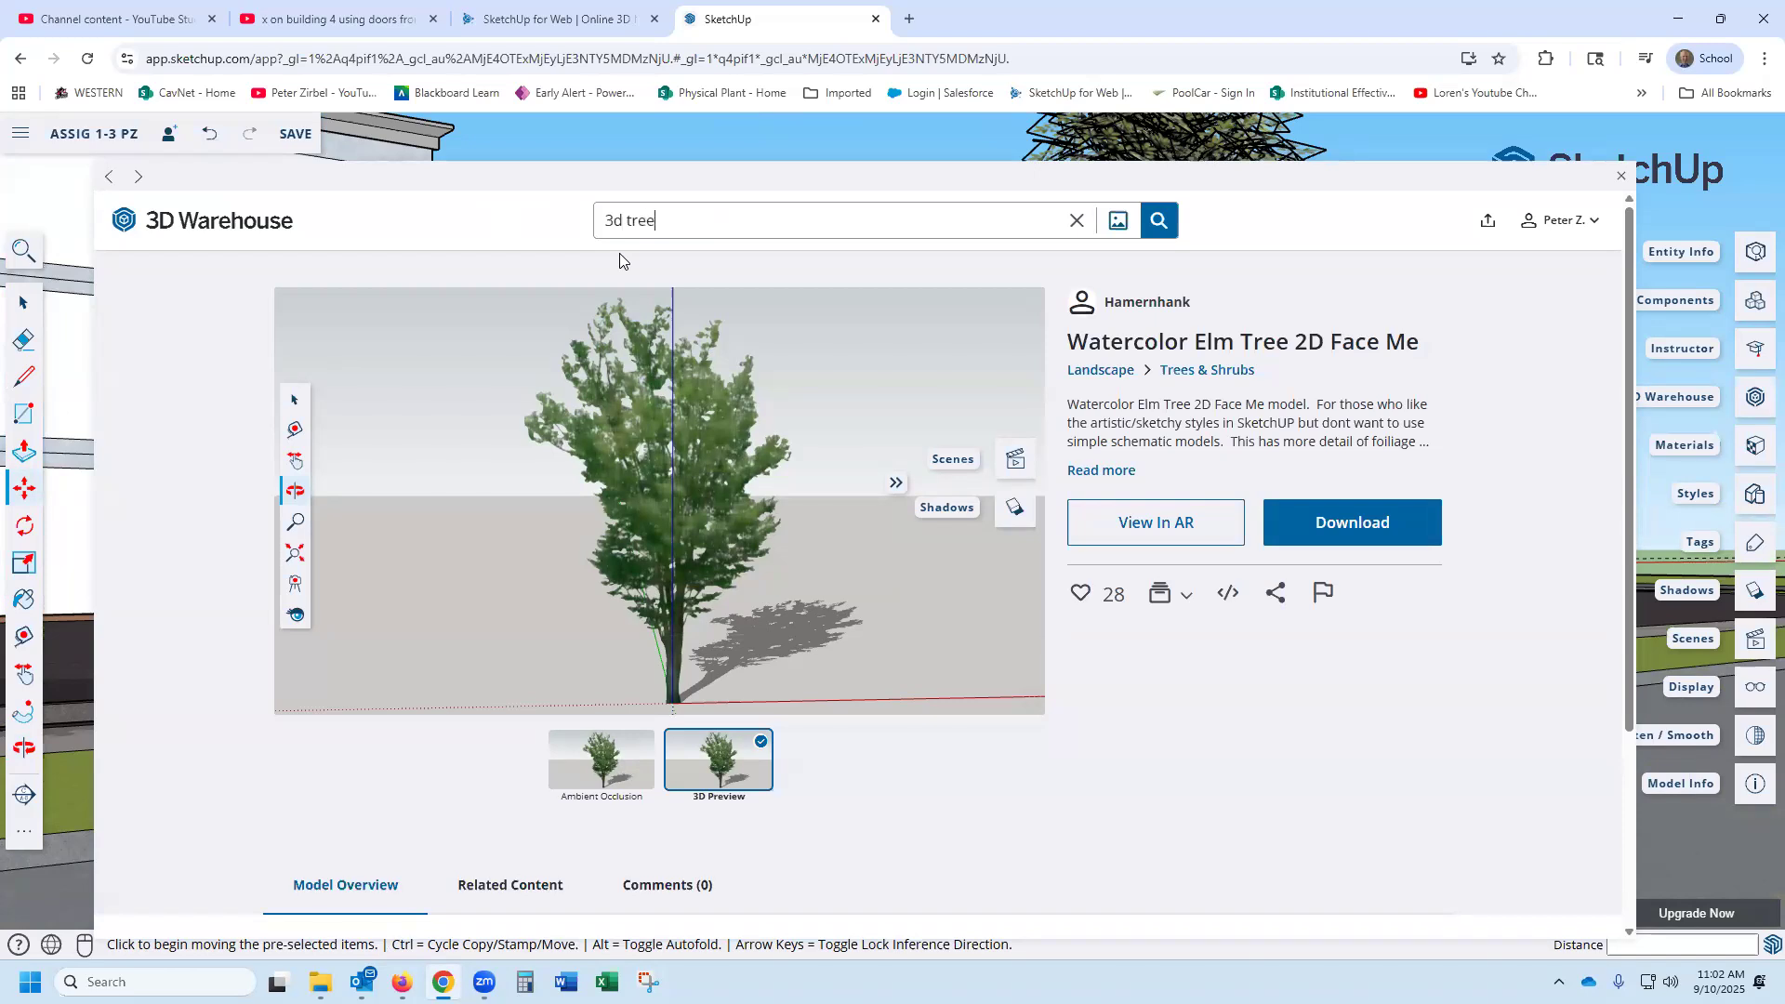
{"action": "key", "text": "Return"}
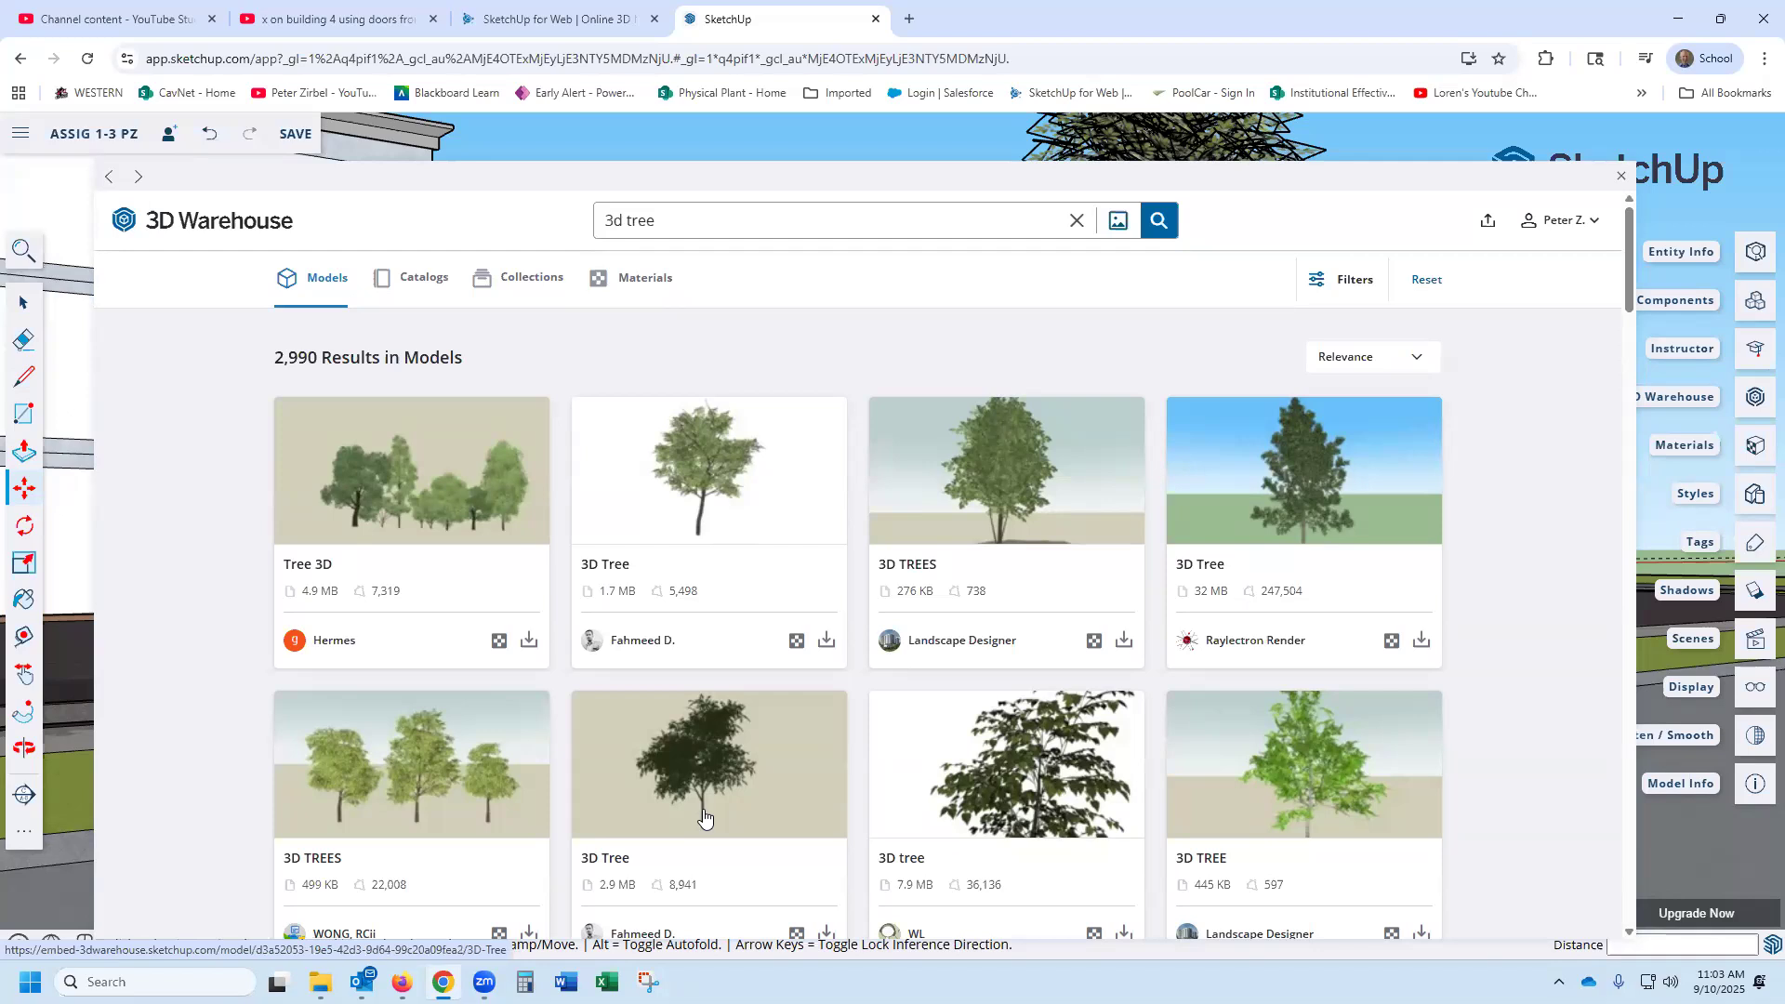
- Download the 2.9 MB dark-leaved 3D Tree from the results and place it on the roadside grass strip beside the 2D elm
{"action": "scroll", "coordinate": [703, 800], "scroll_direction": "down", "scroll_amount": 1}
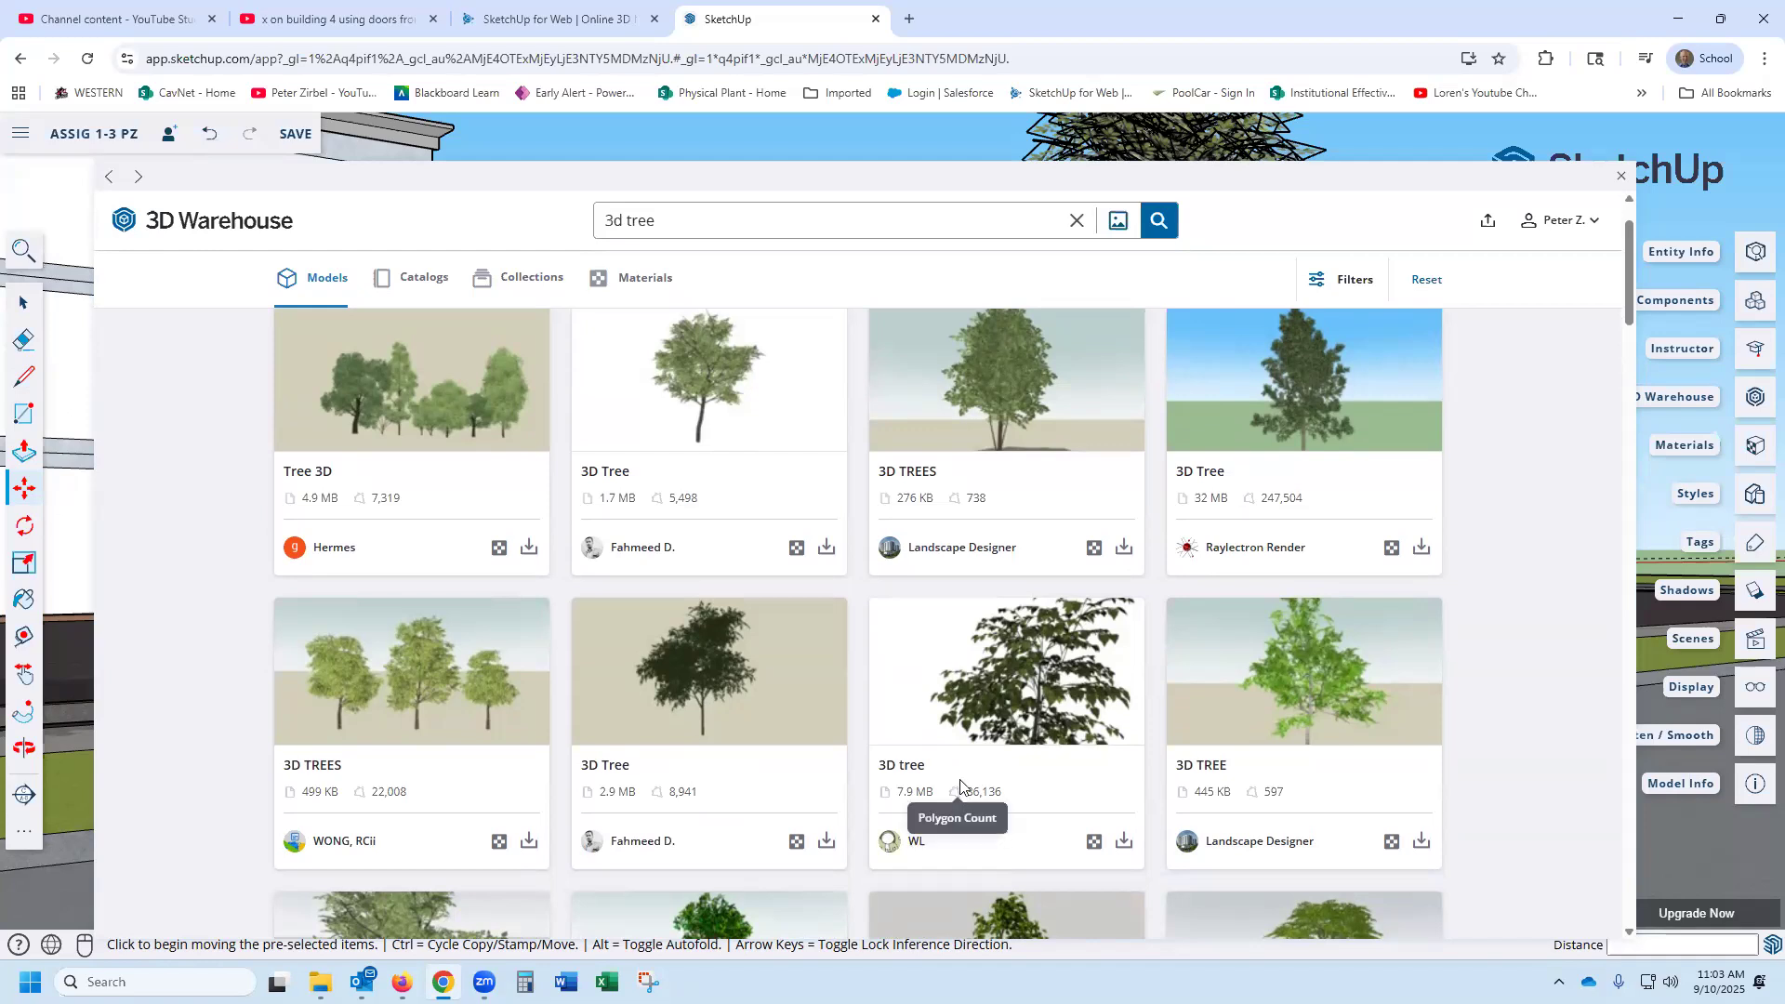
{"action": "left_click", "coordinate": [827, 840]}
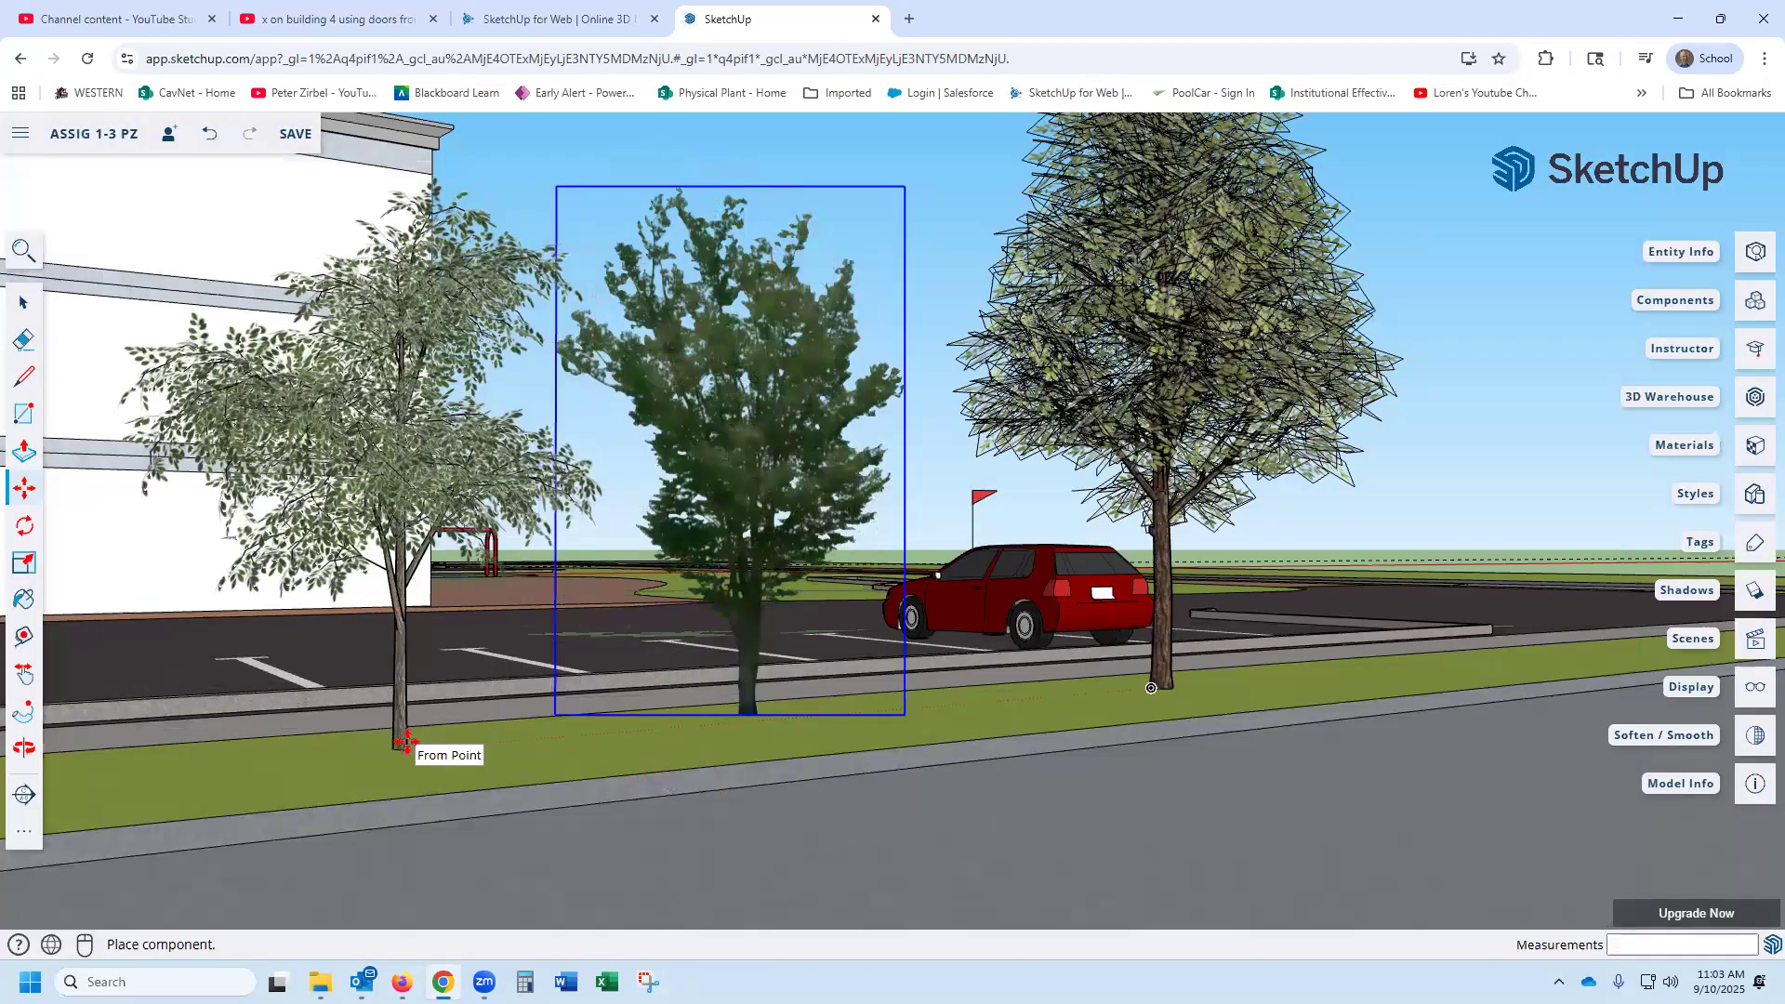
{"action": "left_click", "coordinate": [406, 741]}
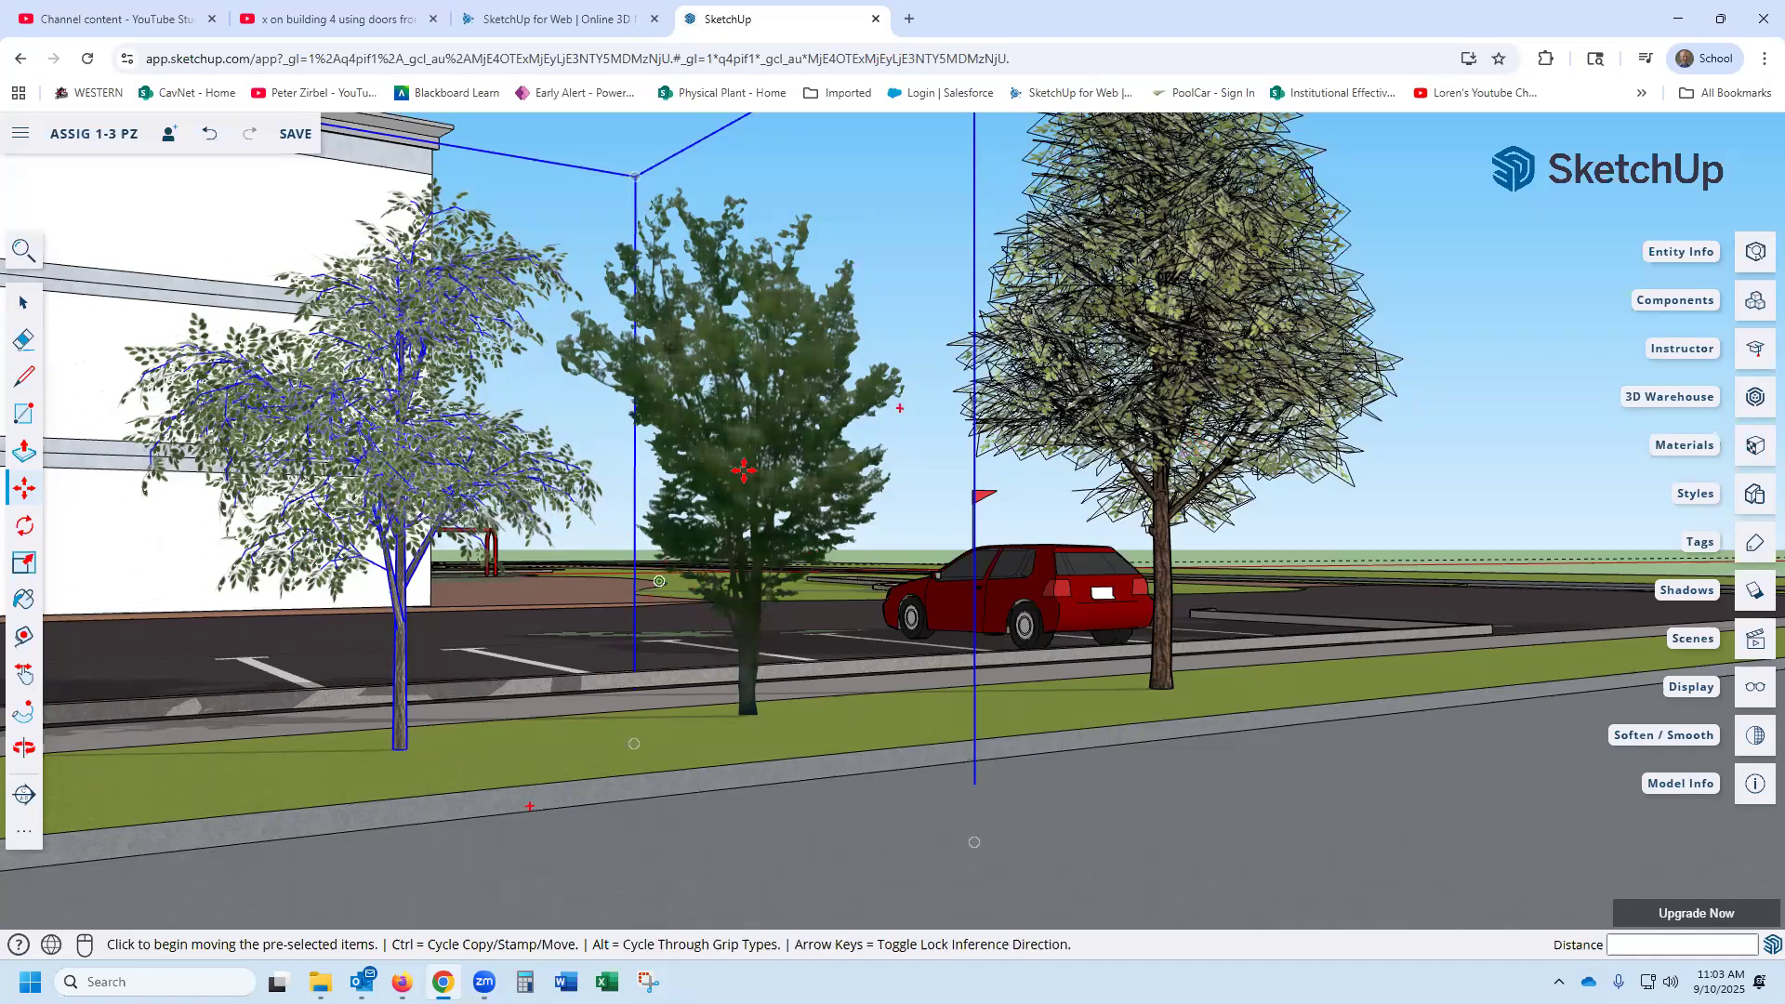
- Inspect the newly placed 3D tree's leaves and branches beside the 2D elm, and delete that tree from the grass strip
{"action": "scroll", "coordinate": [327, 569], "scroll_direction": "up", "scroll_amount": 4}
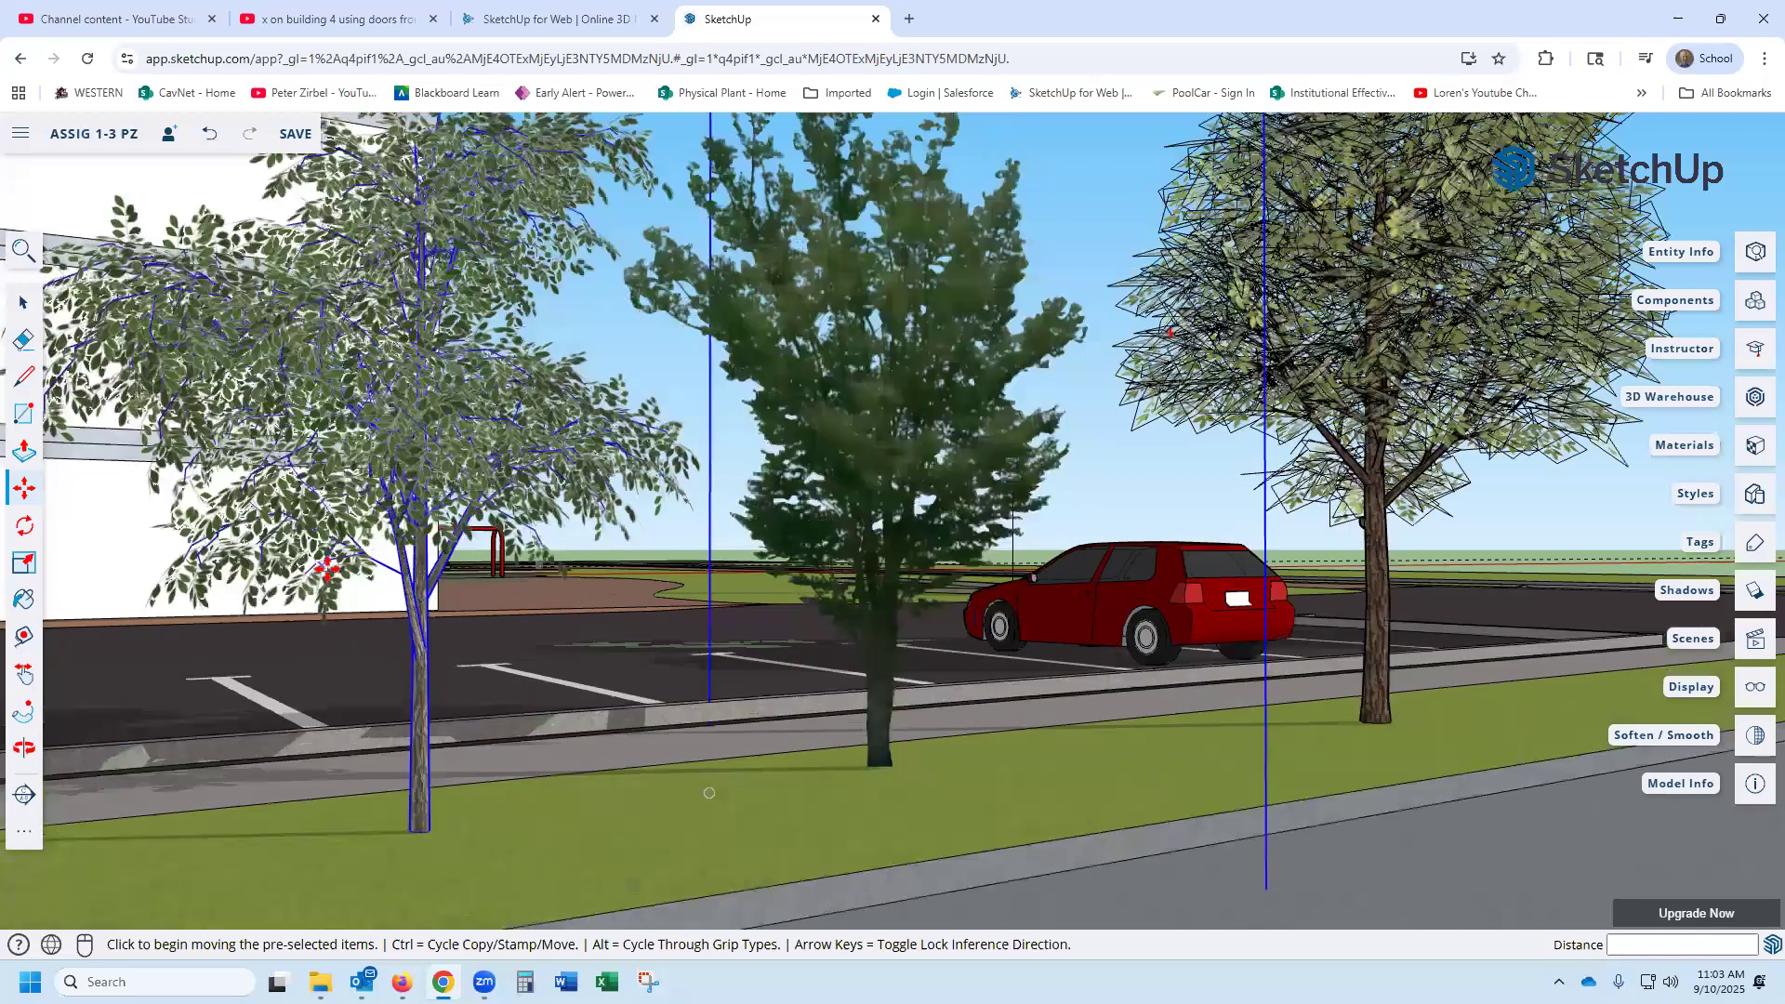
{"action": "scroll", "coordinate": [327, 569], "scroll_direction": "up", "scroll_amount": 3}
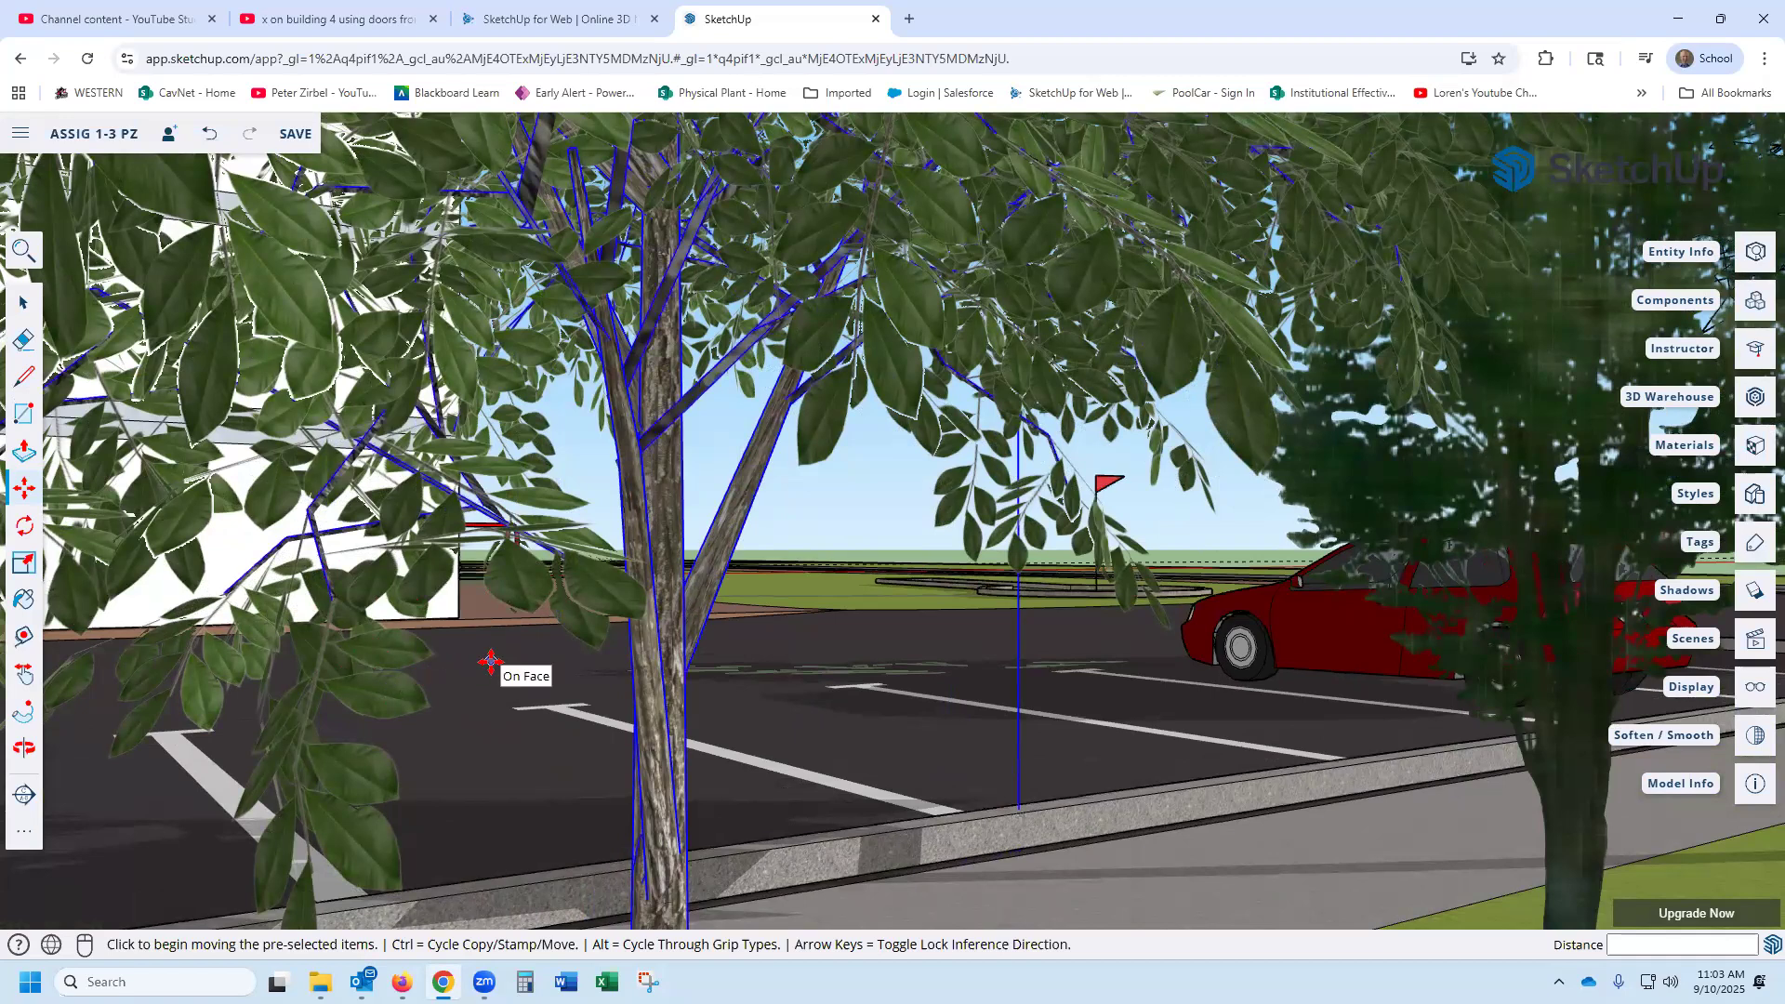
{"action": "scroll", "coordinate": [491, 662], "scroll_direction": "down", "scroll_amount": 8}
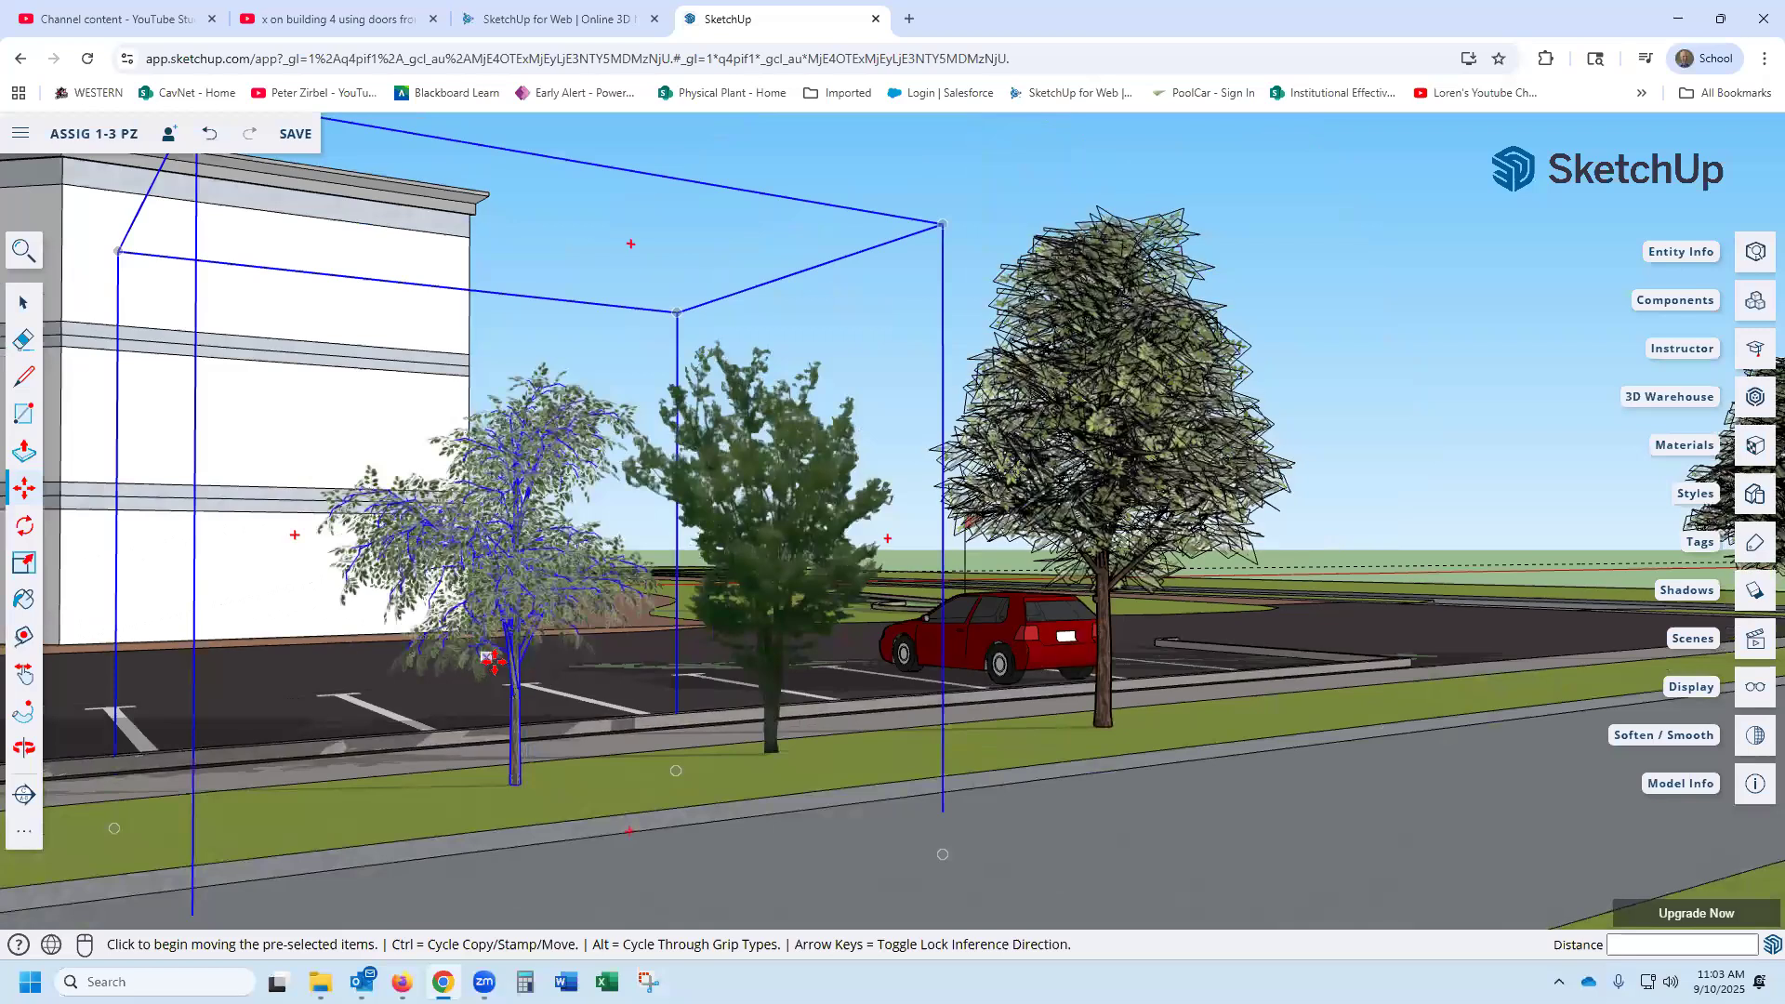
{"action": "mouse_move", "coordinate": [1021, 718]}
{"action": "middle_mouse_down"}
{"action": "mouse_move", "coordinate": [759, 729]}
{"action": "mouse_move", "coordinate": [902, 722]}
{"action": "middle_mouse_up"}
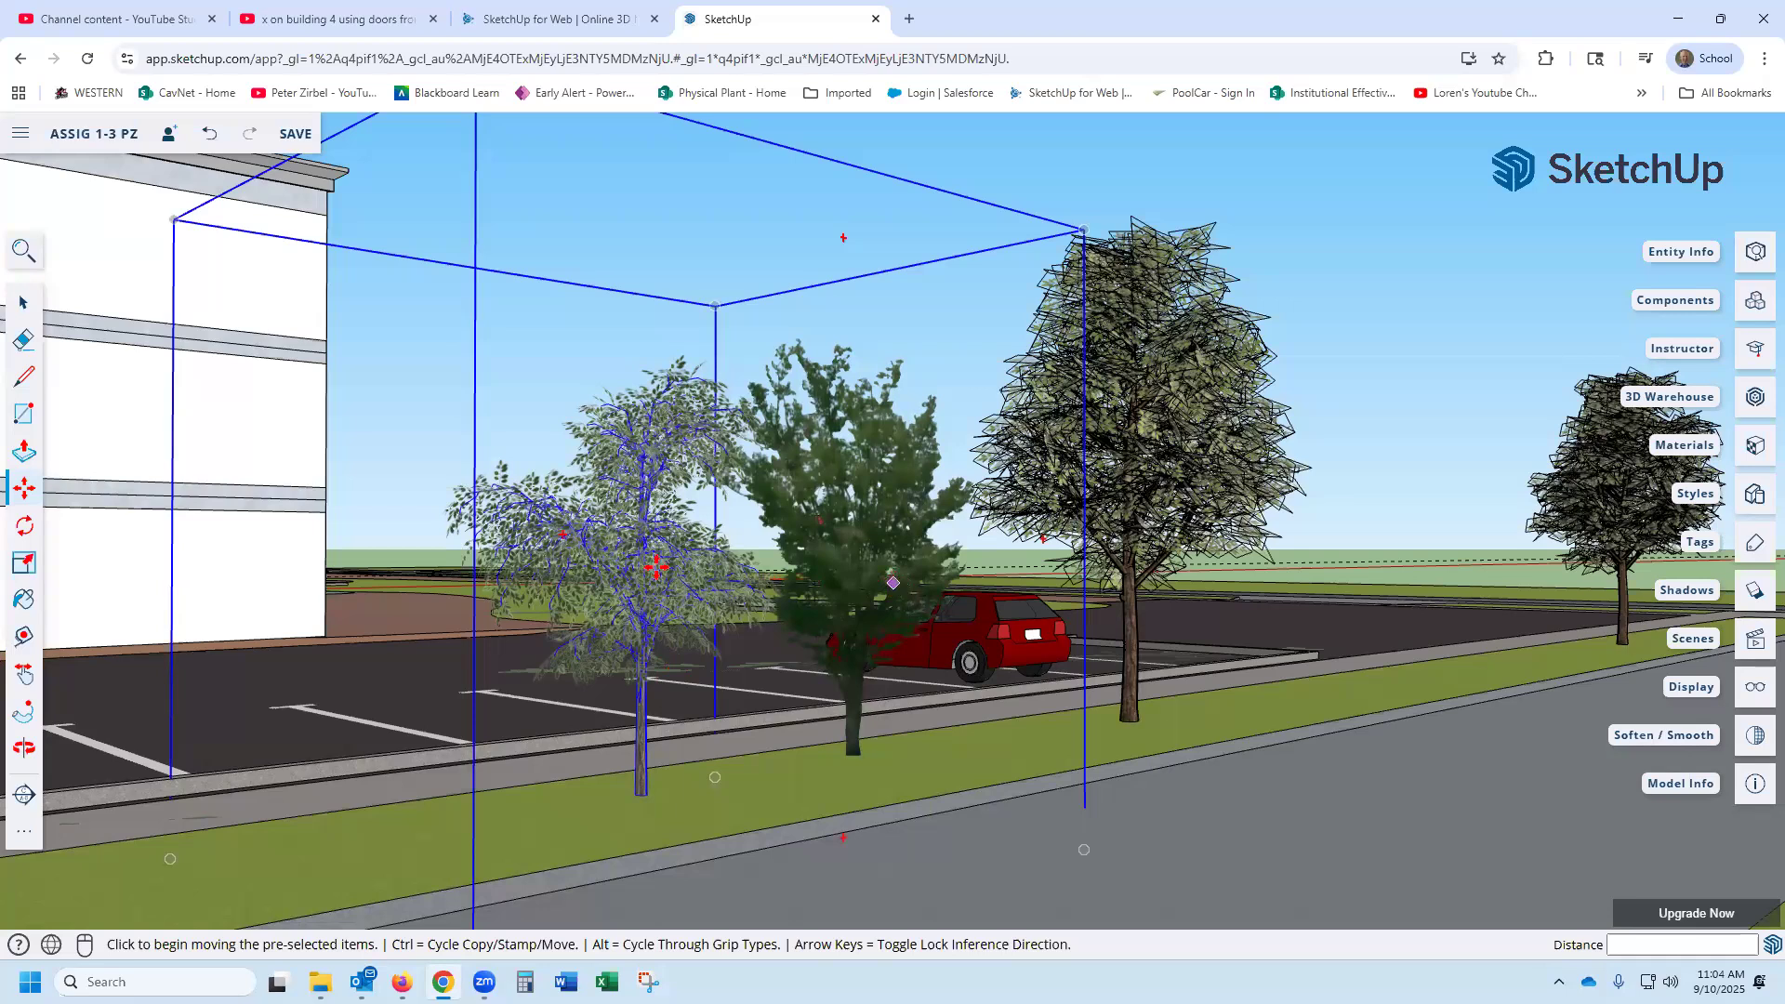
{"action": "key", "text": "Delete"}
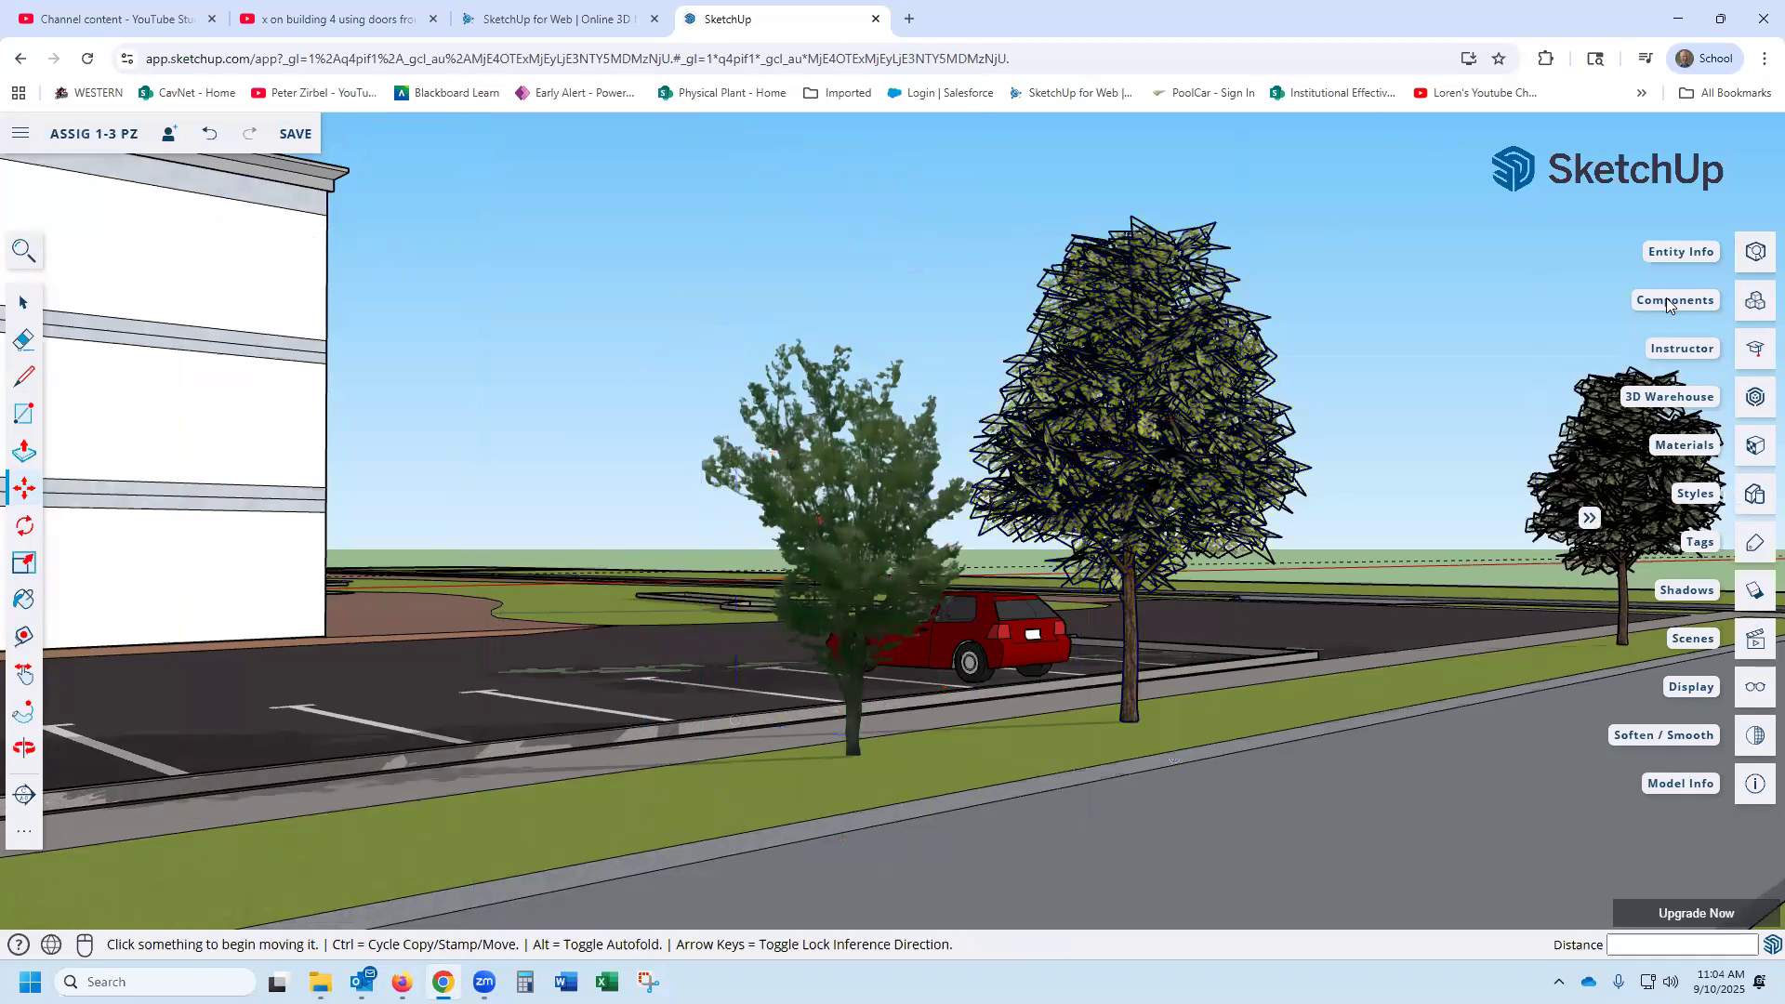
- Open the model's component list and go to the unused components at its end
{"action": "left_click", "coordinate": [1674, 300]}
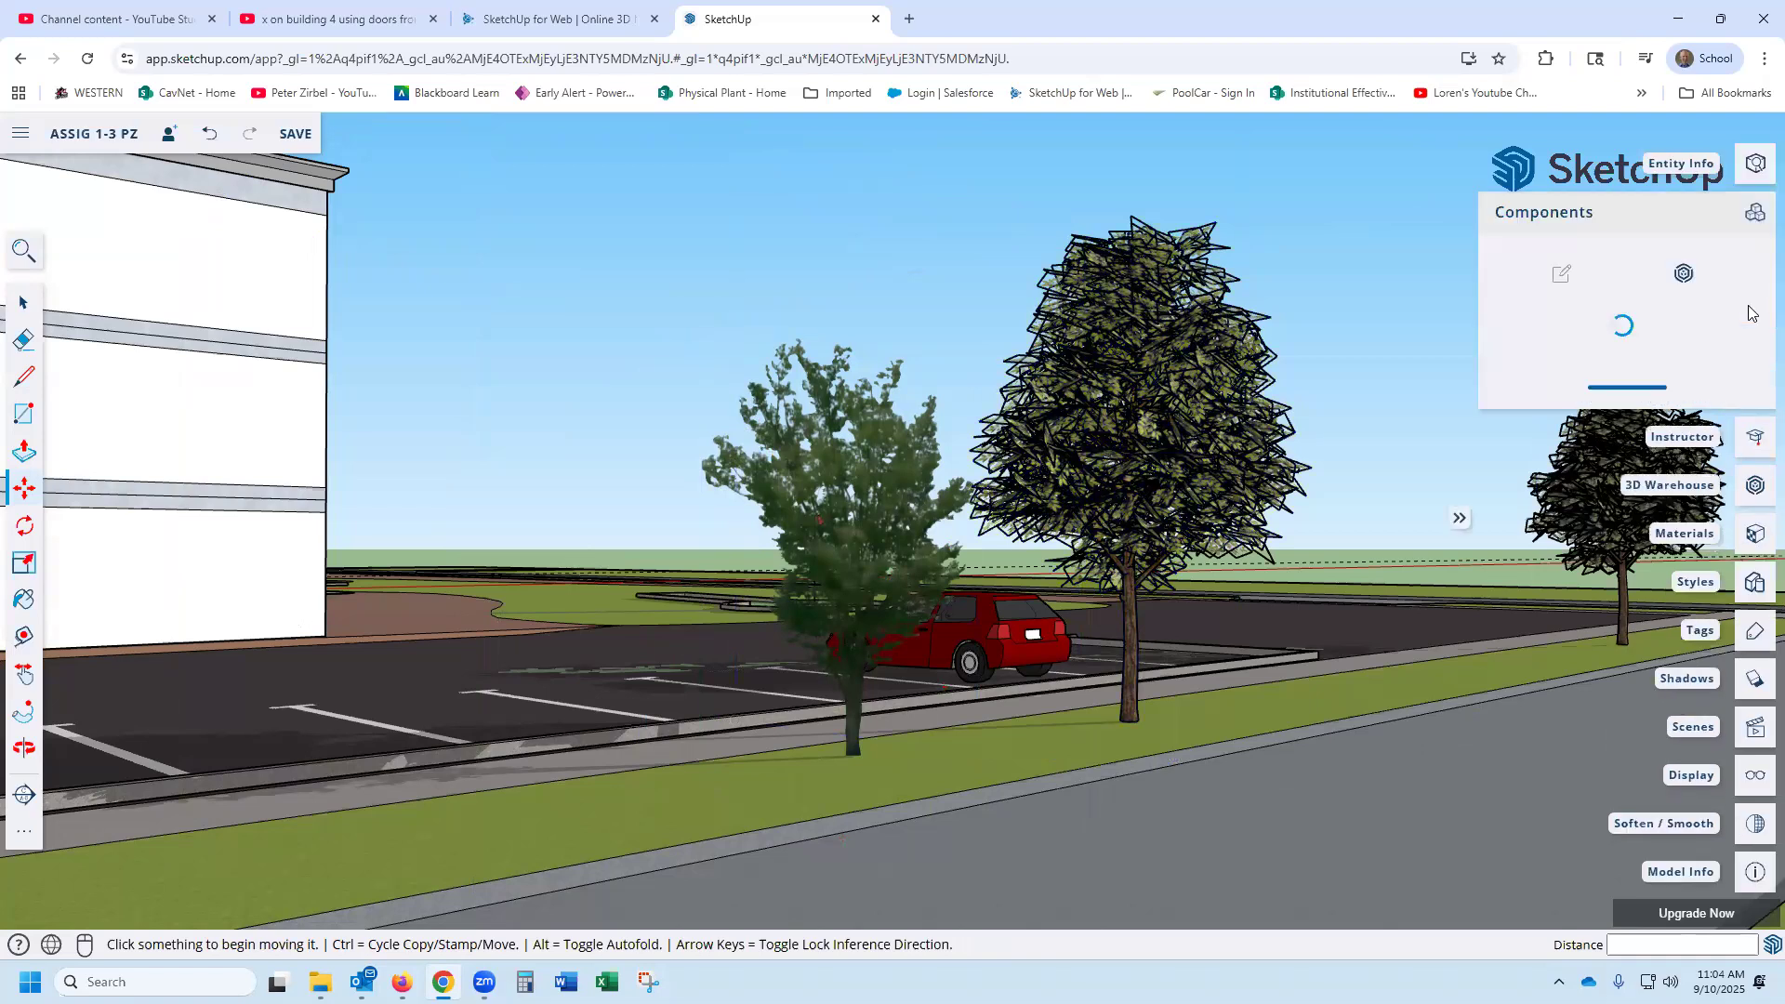
{"action": "scroll", "coordinate": [1678, 372], "scroll_direction": "down", "scroll_amount": 5}
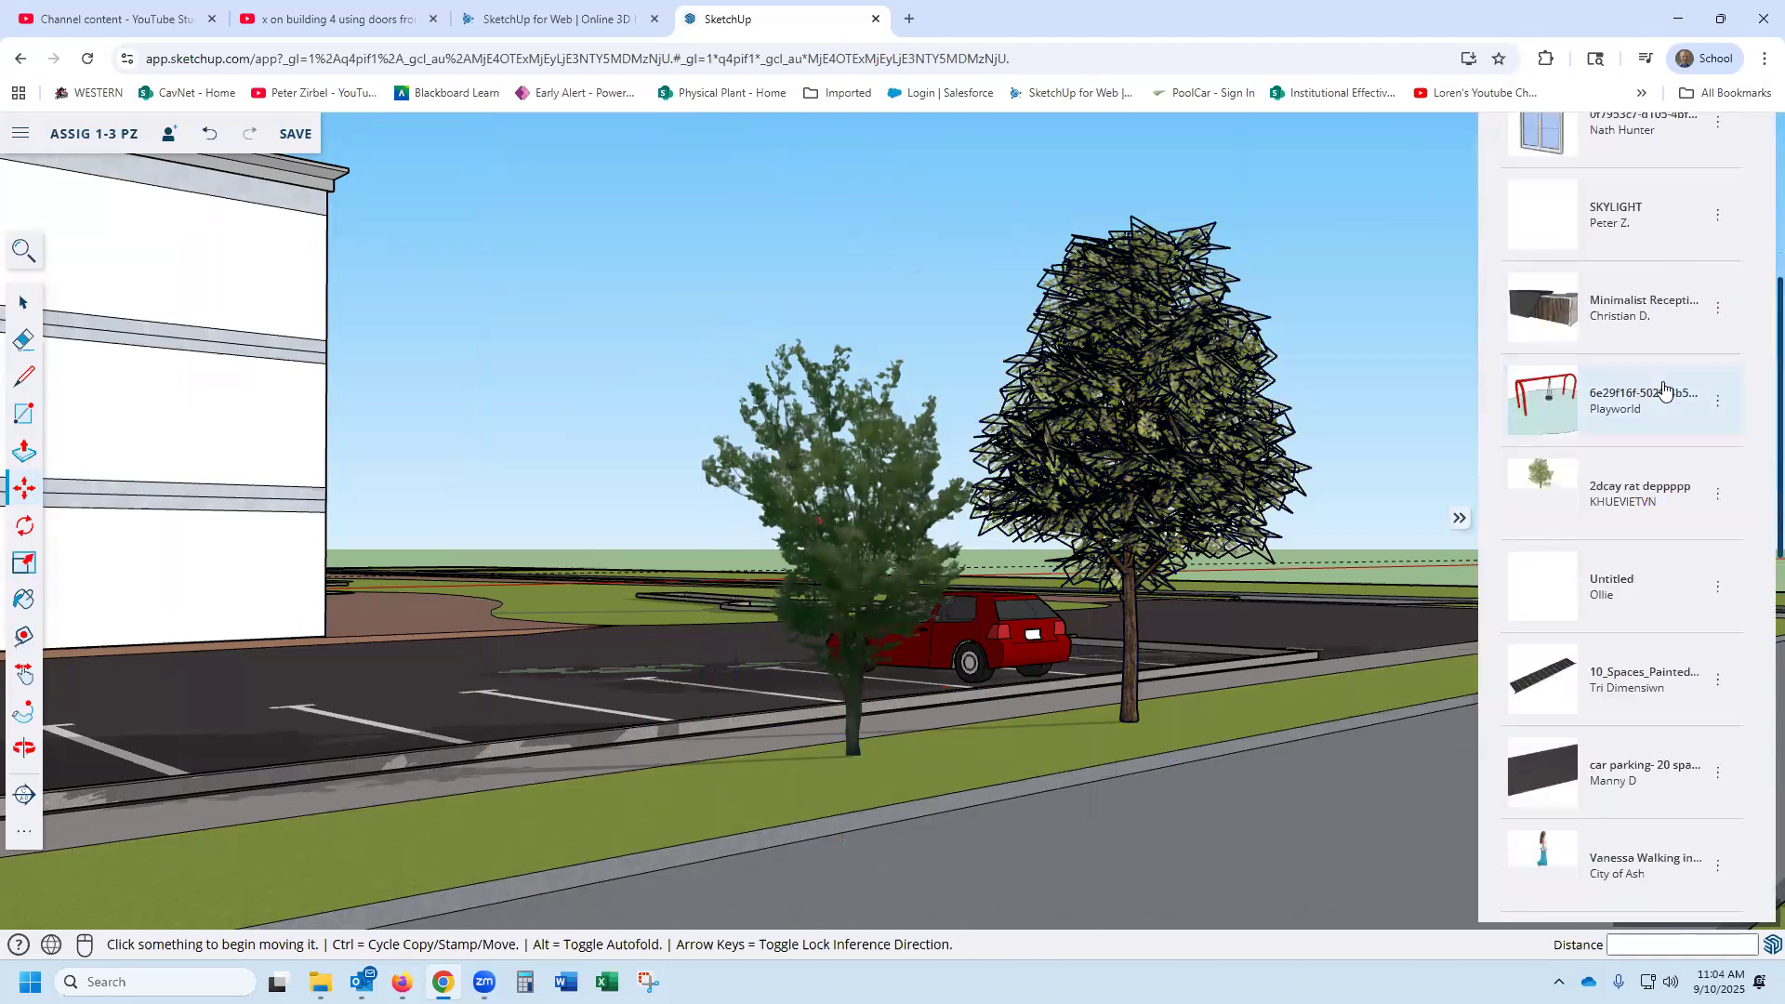
{"action": "scroll", "coordinate": [1665, 390], "scroll_direction": "down", "scroll_amount": 4}
{"action": "scroll", "coordinate": [1664, 390], "scroll_direction": "down", "scroll_amount": 3}
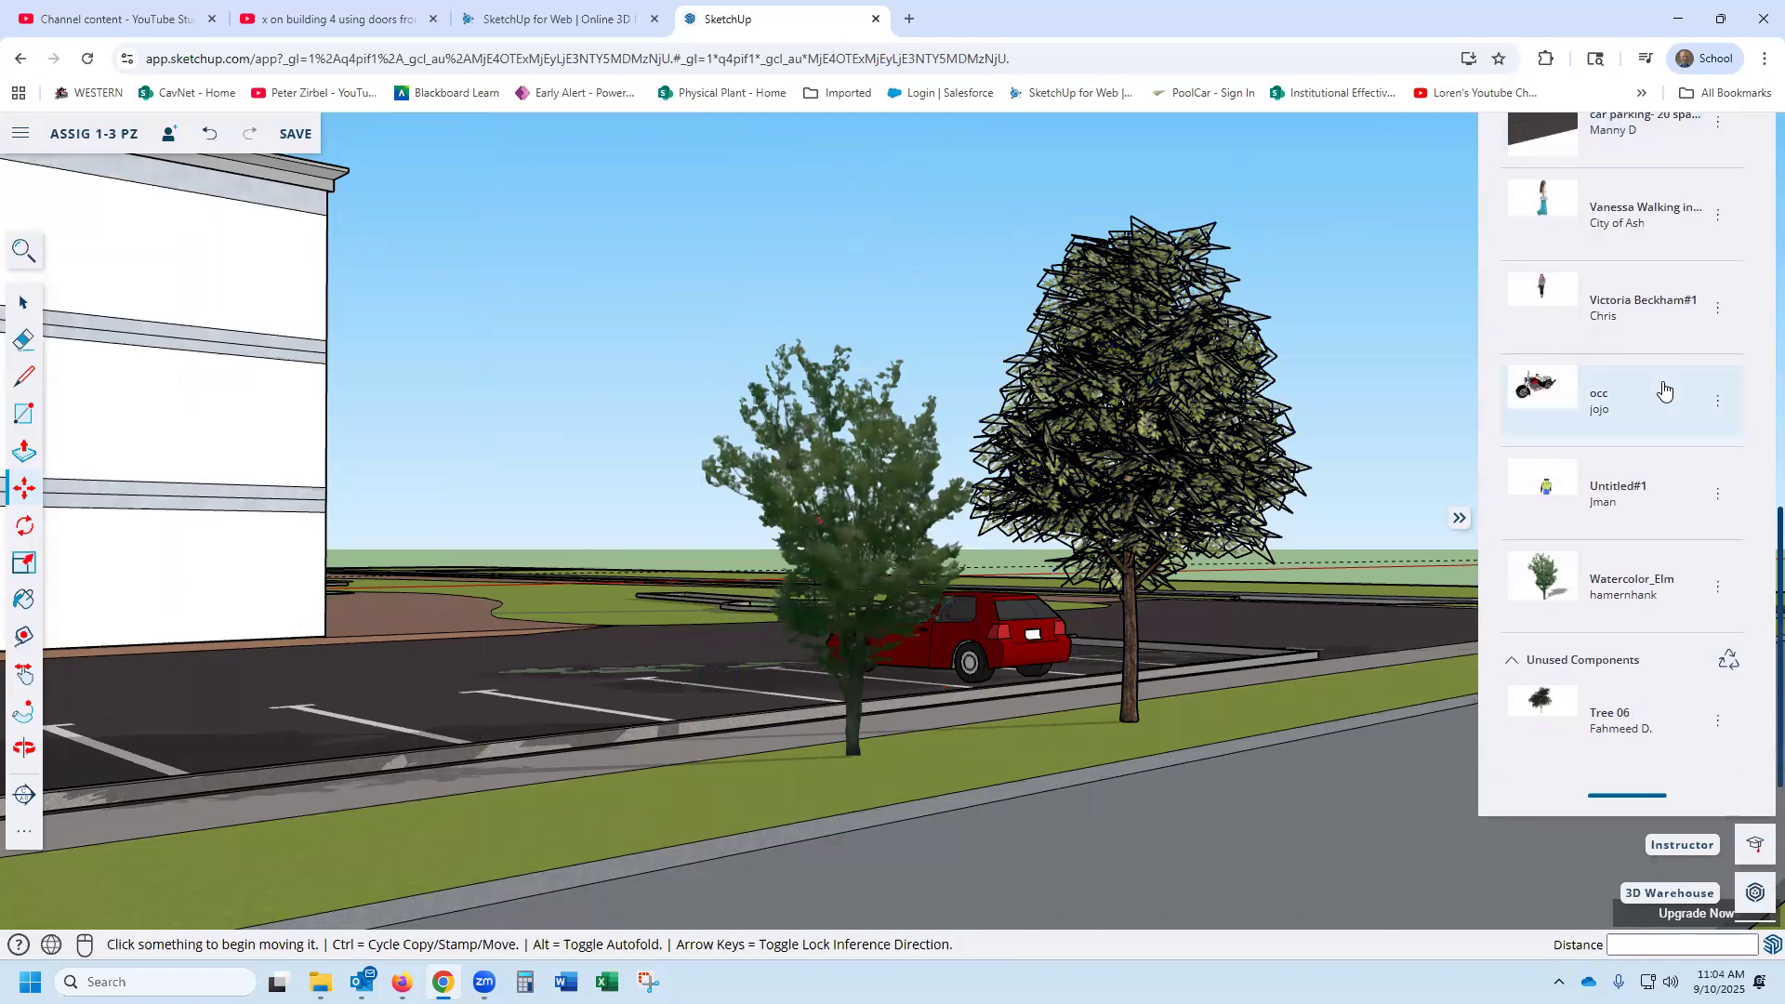